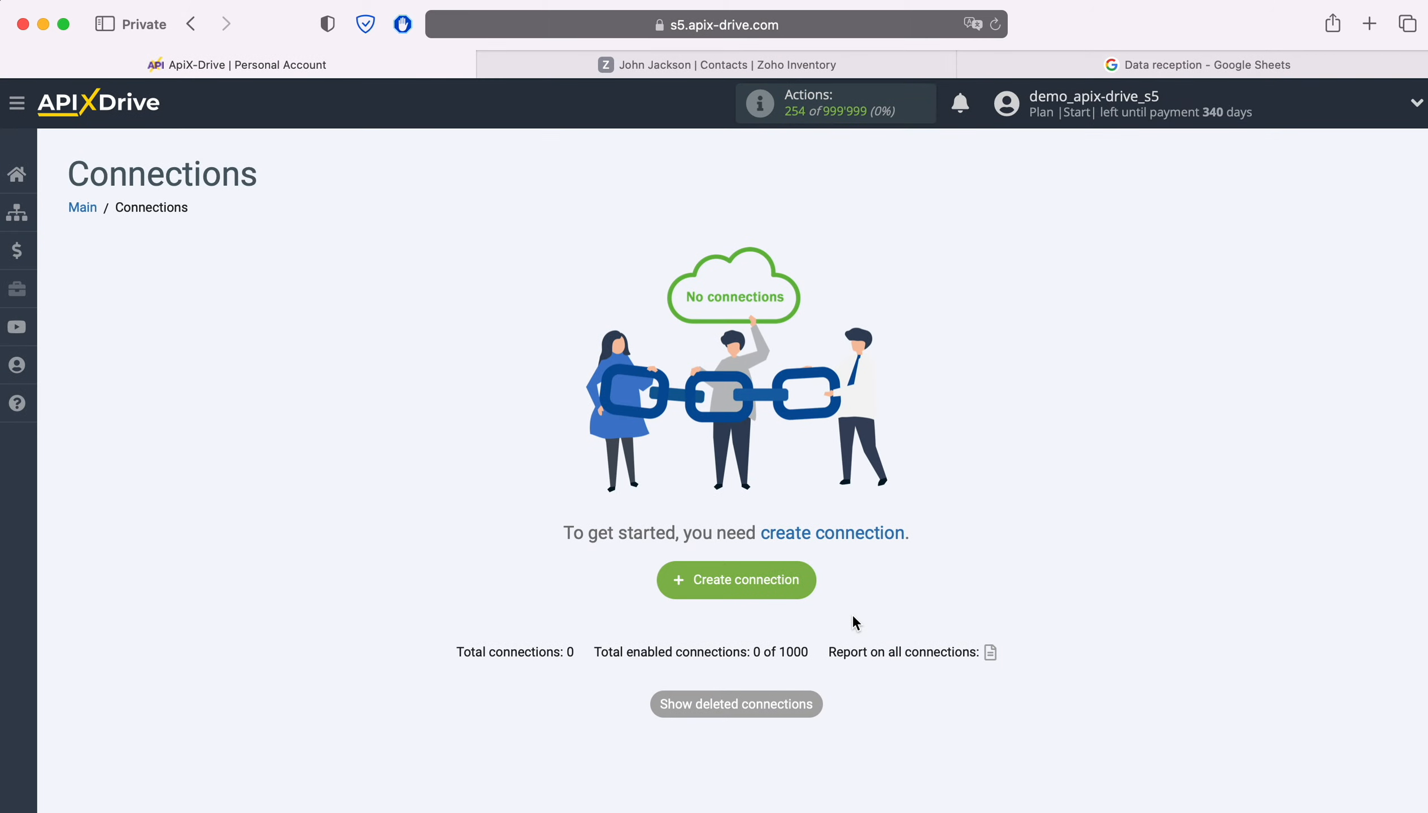
# Step: Start a new connection with ZOHO Inventory as the source system
pyautogui.click(810, 573)
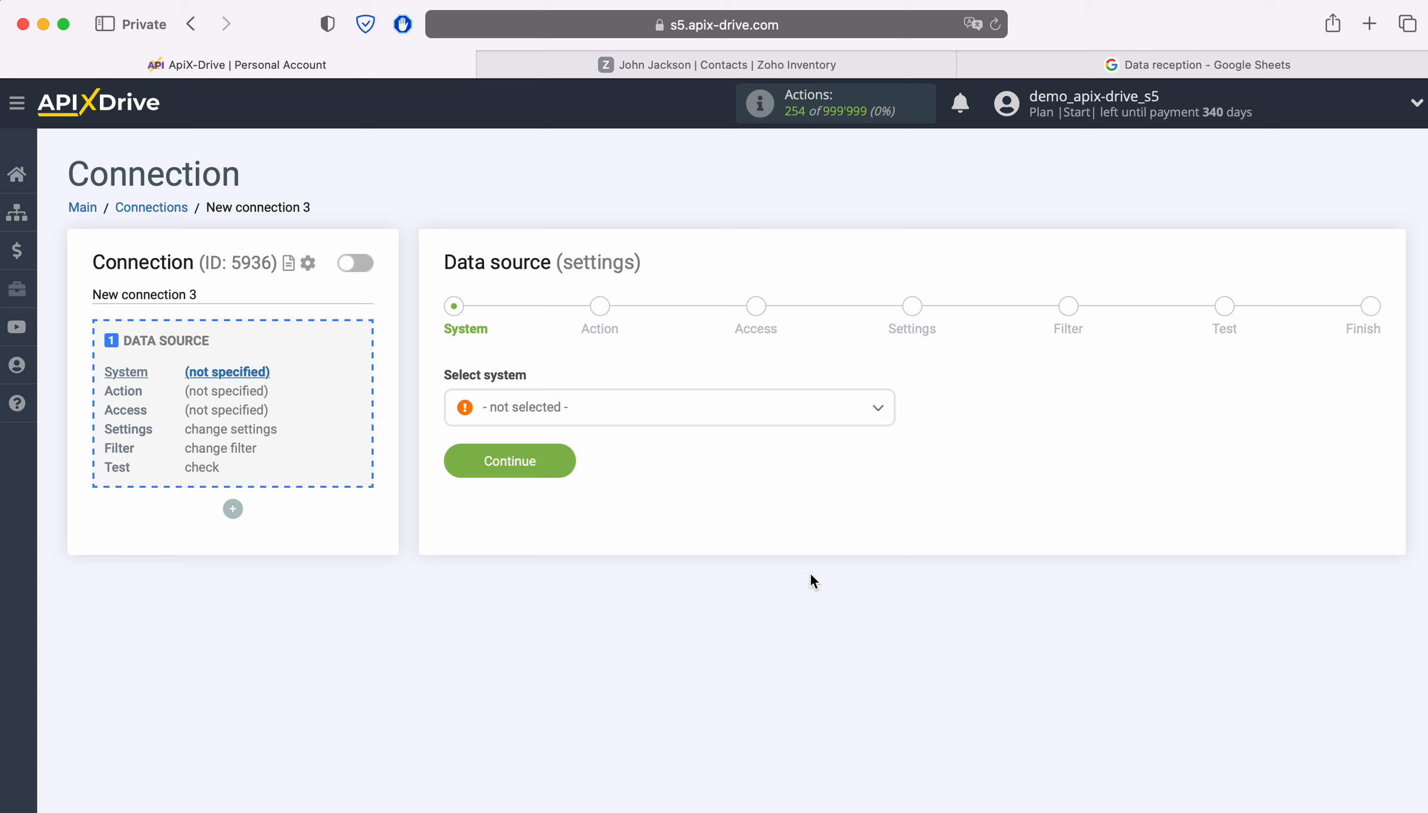
pyautogui.click(667, 422)
pyautogui.scroll(-10, 768, 565)
pyautogui.scroll(-15, 805, 564)
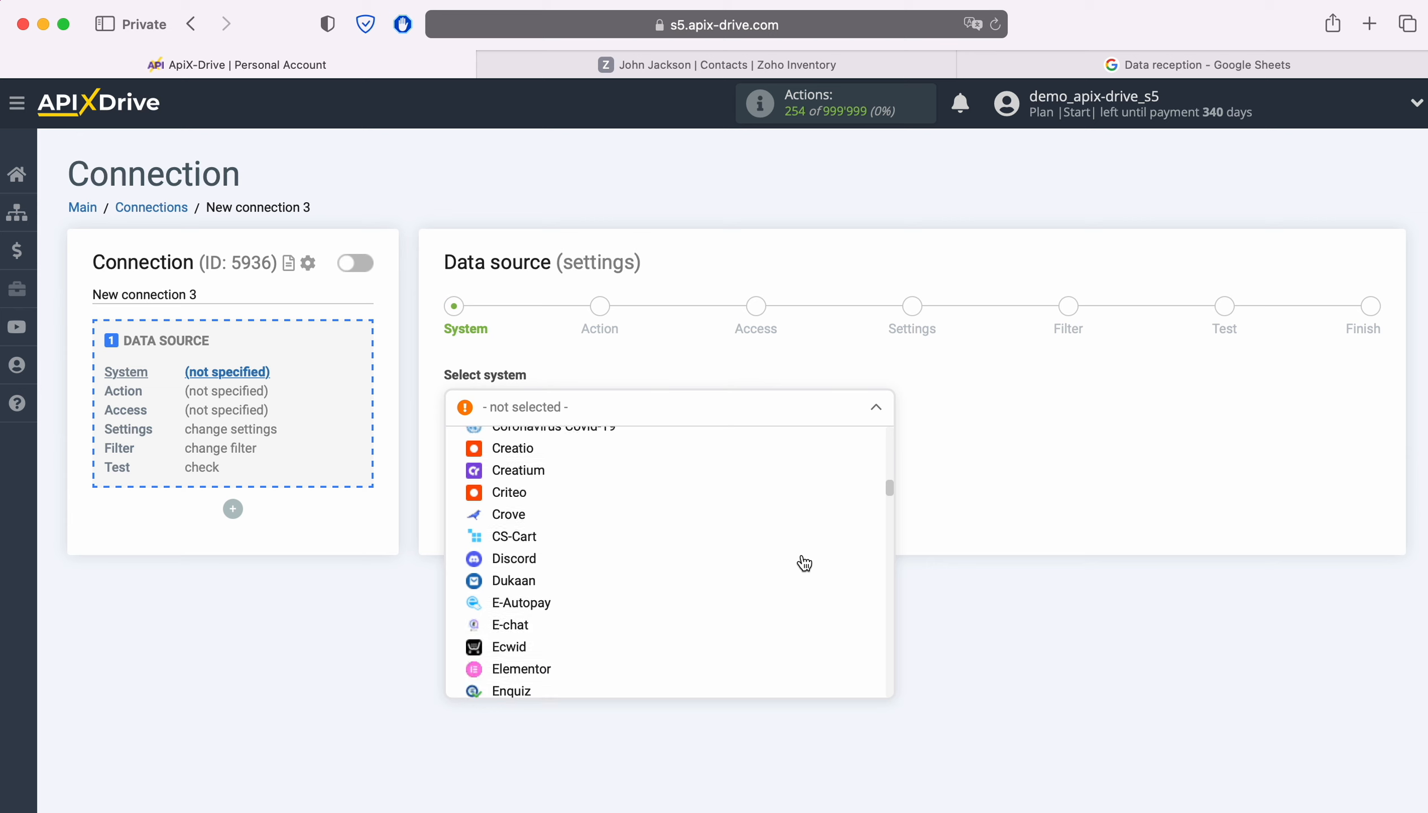
pyautogui.scroll(-20, 805, 564)
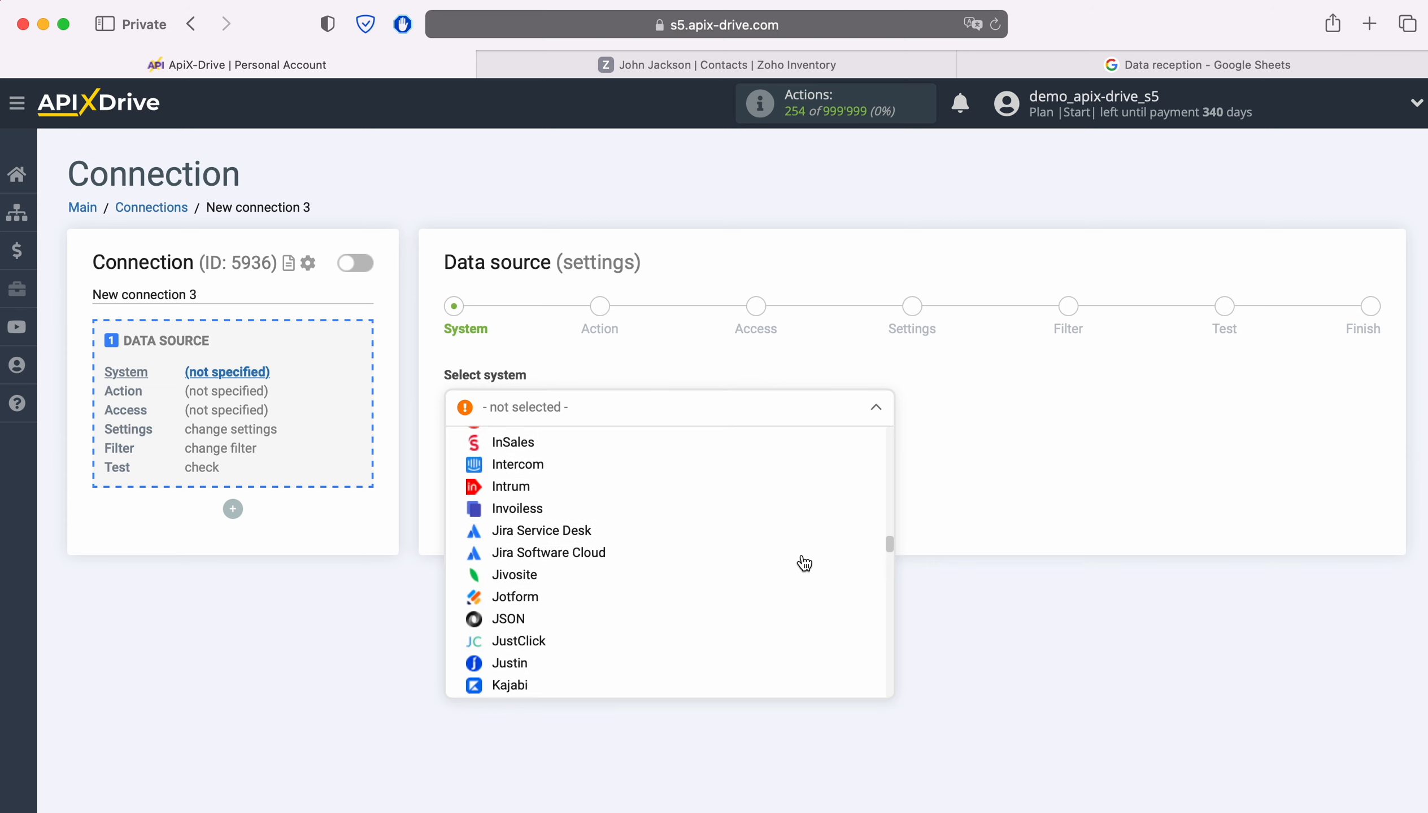
pyautogui.scroll(-20, 805, 564)
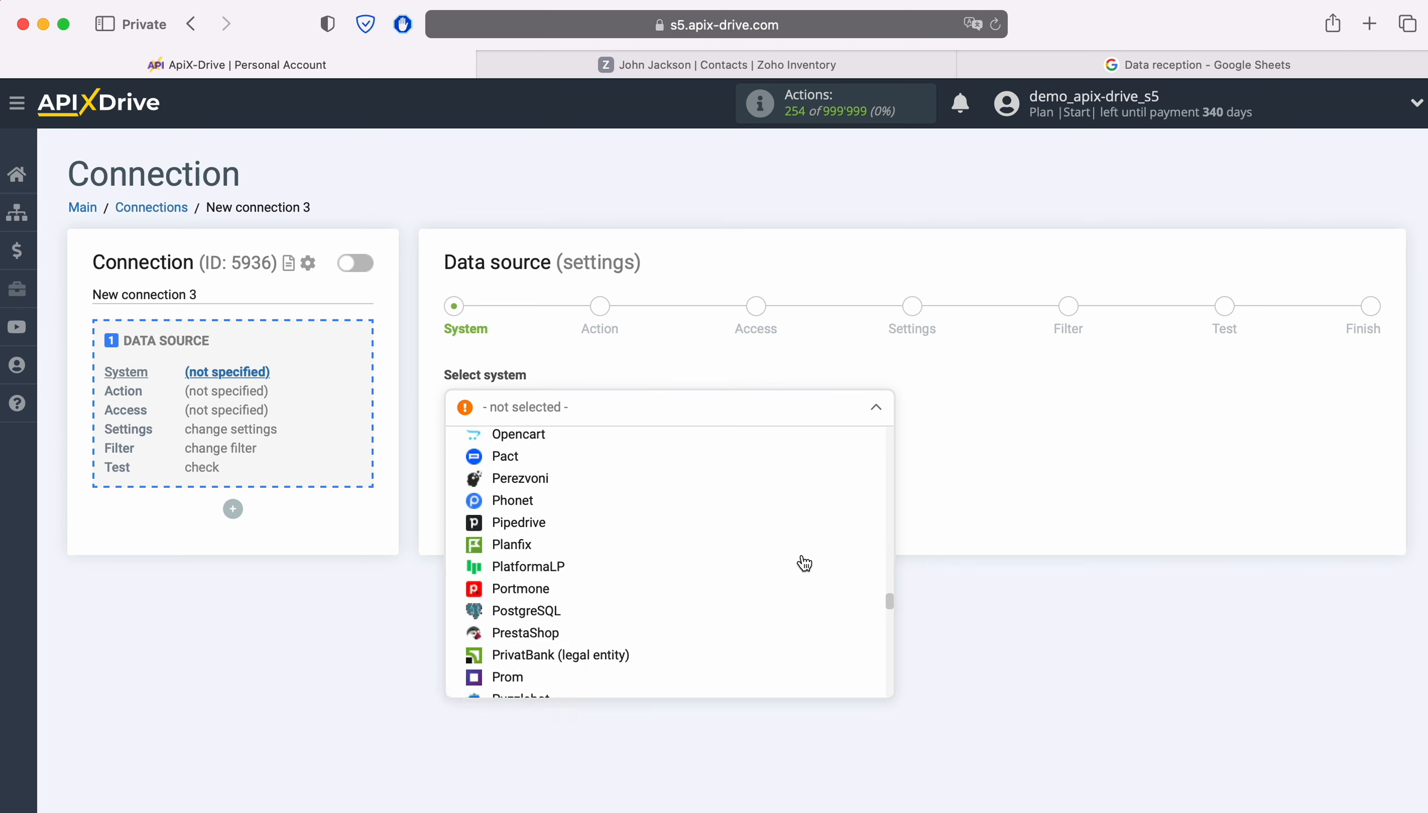
pyautogui.scroll(-15, 804, 564)
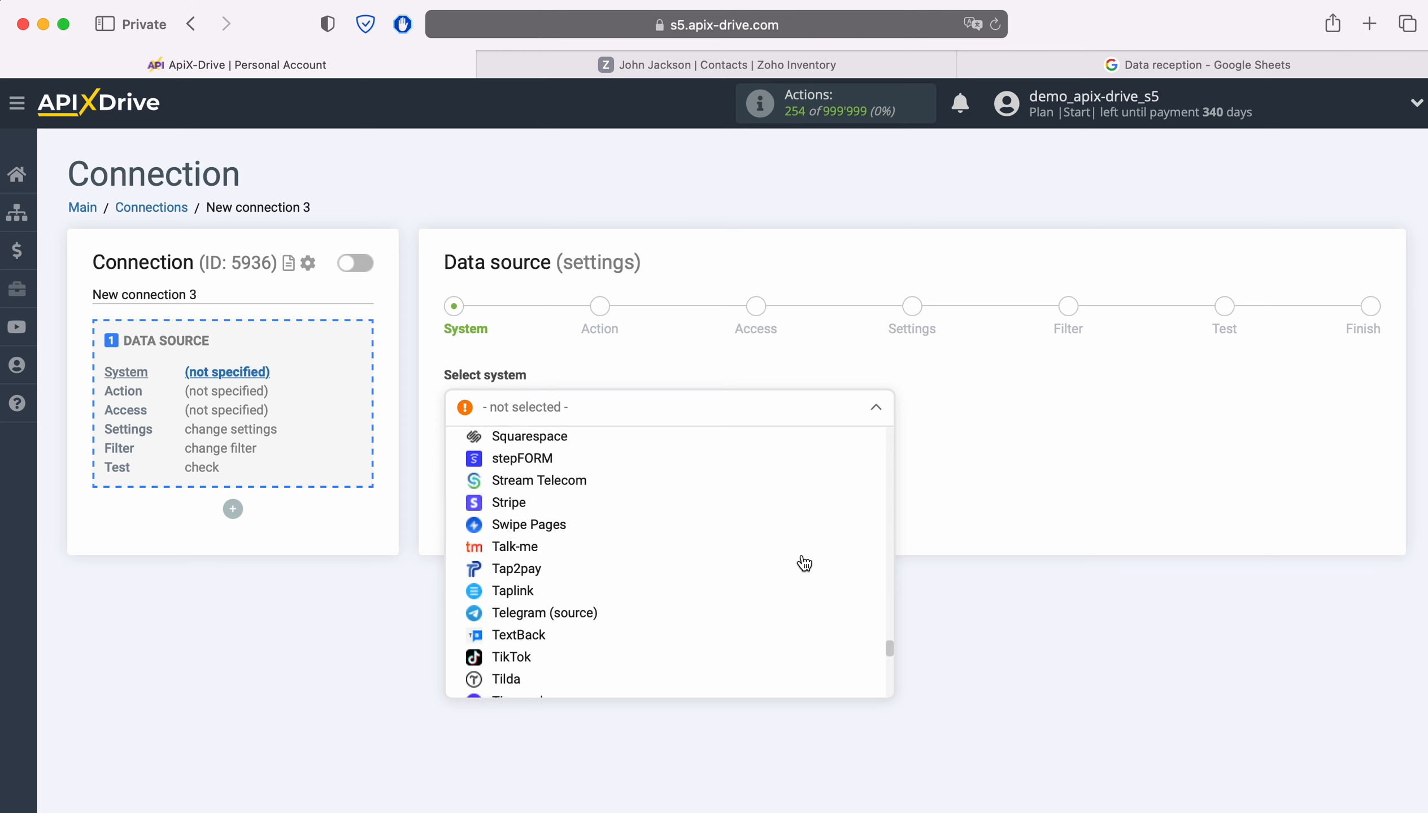
pyautogui.scroll(-5, 804, 564)
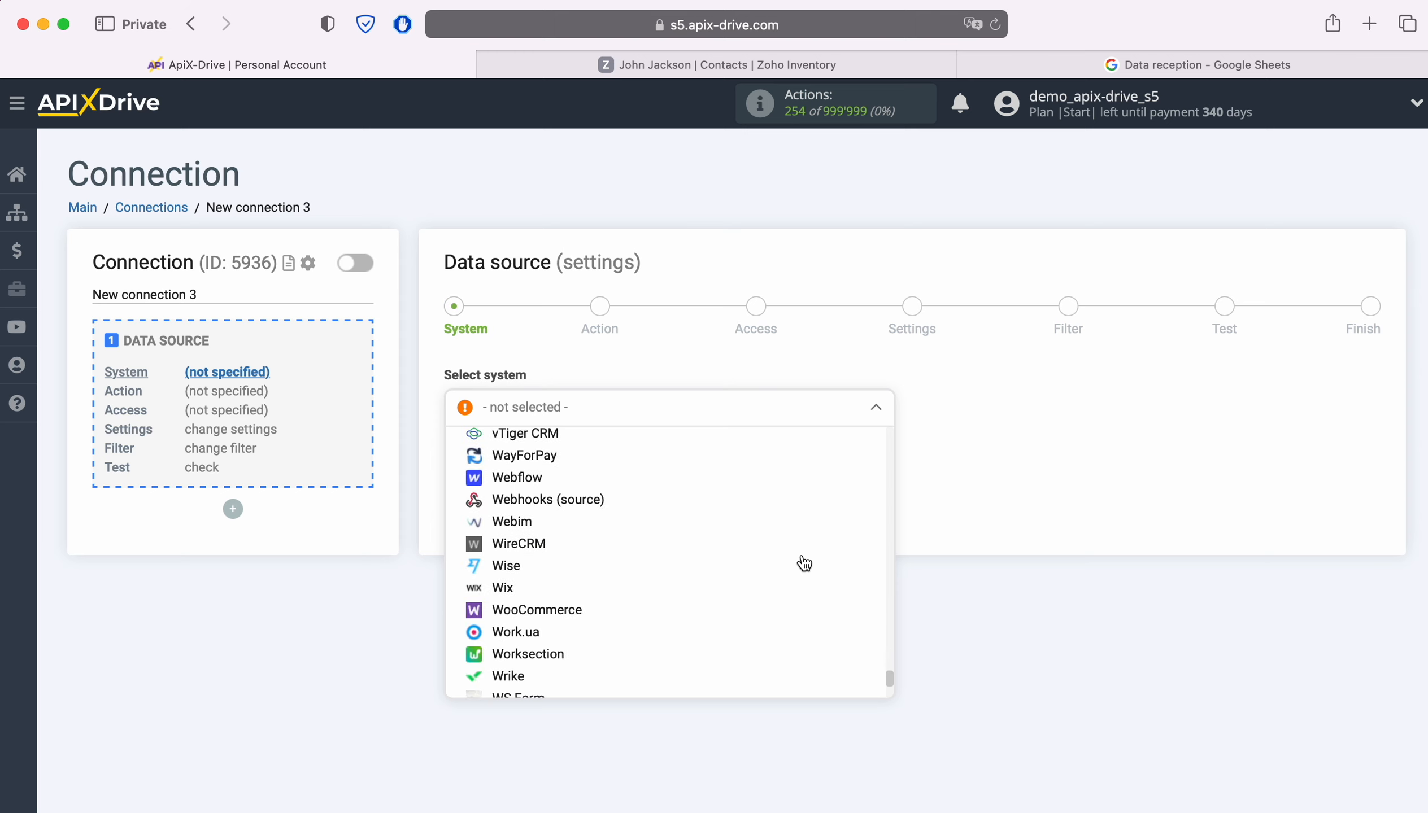
pyautogui.click(580, 674)
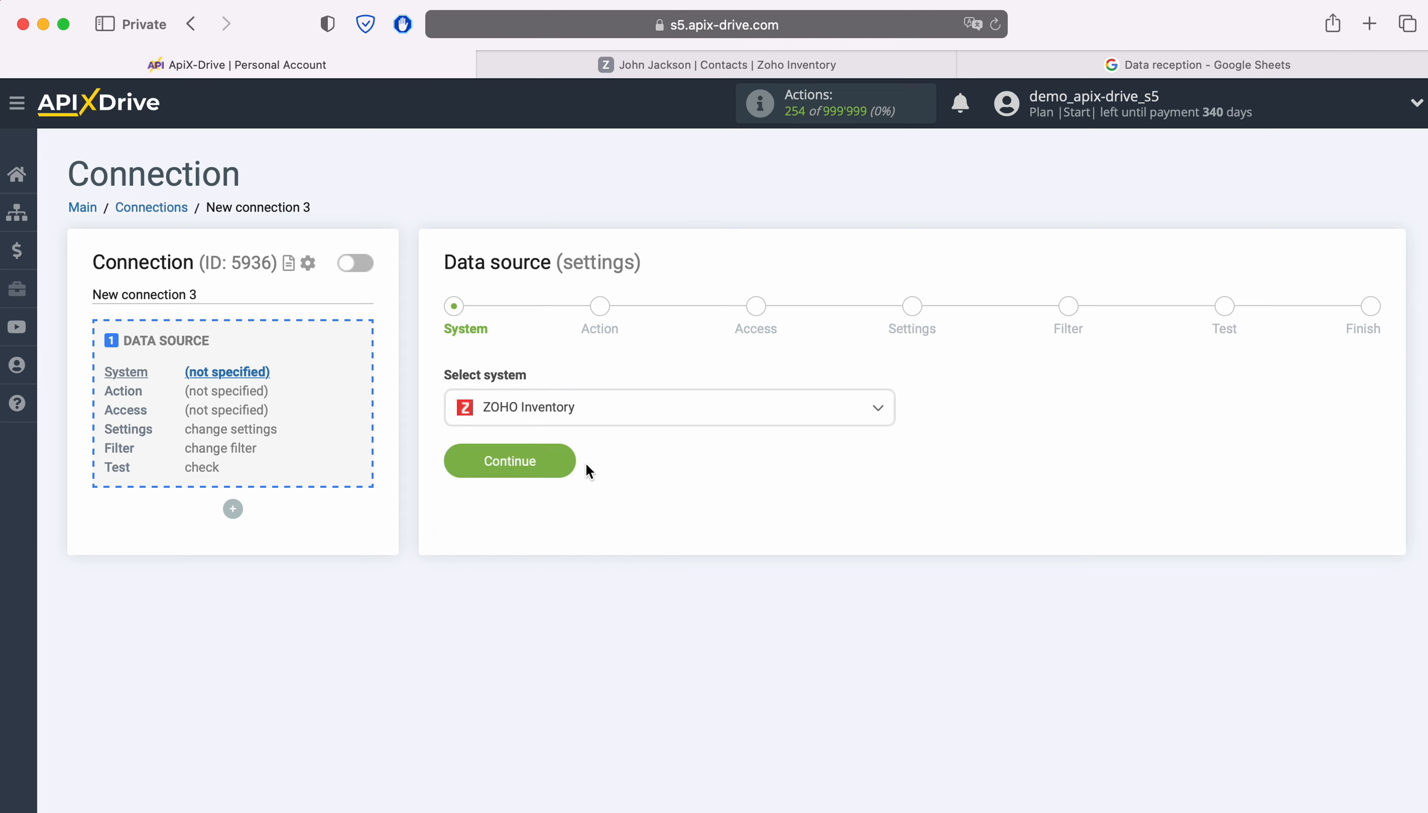
pyautogui.click(546, 465)
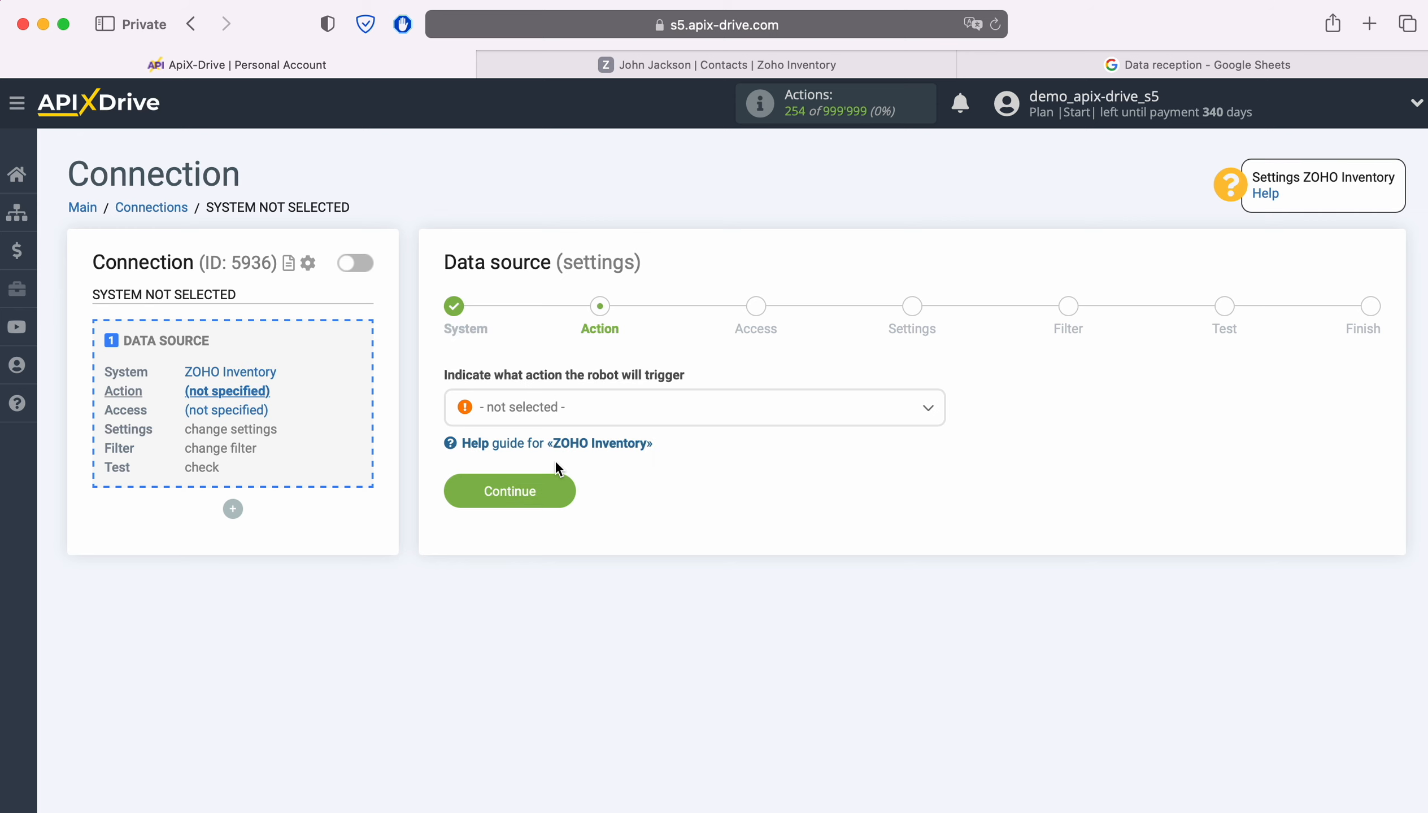
# Step: Choose the Get CONTACTS (new) action and begin linking a ZOHO Inventory account
pyautogui.click(701, 419)
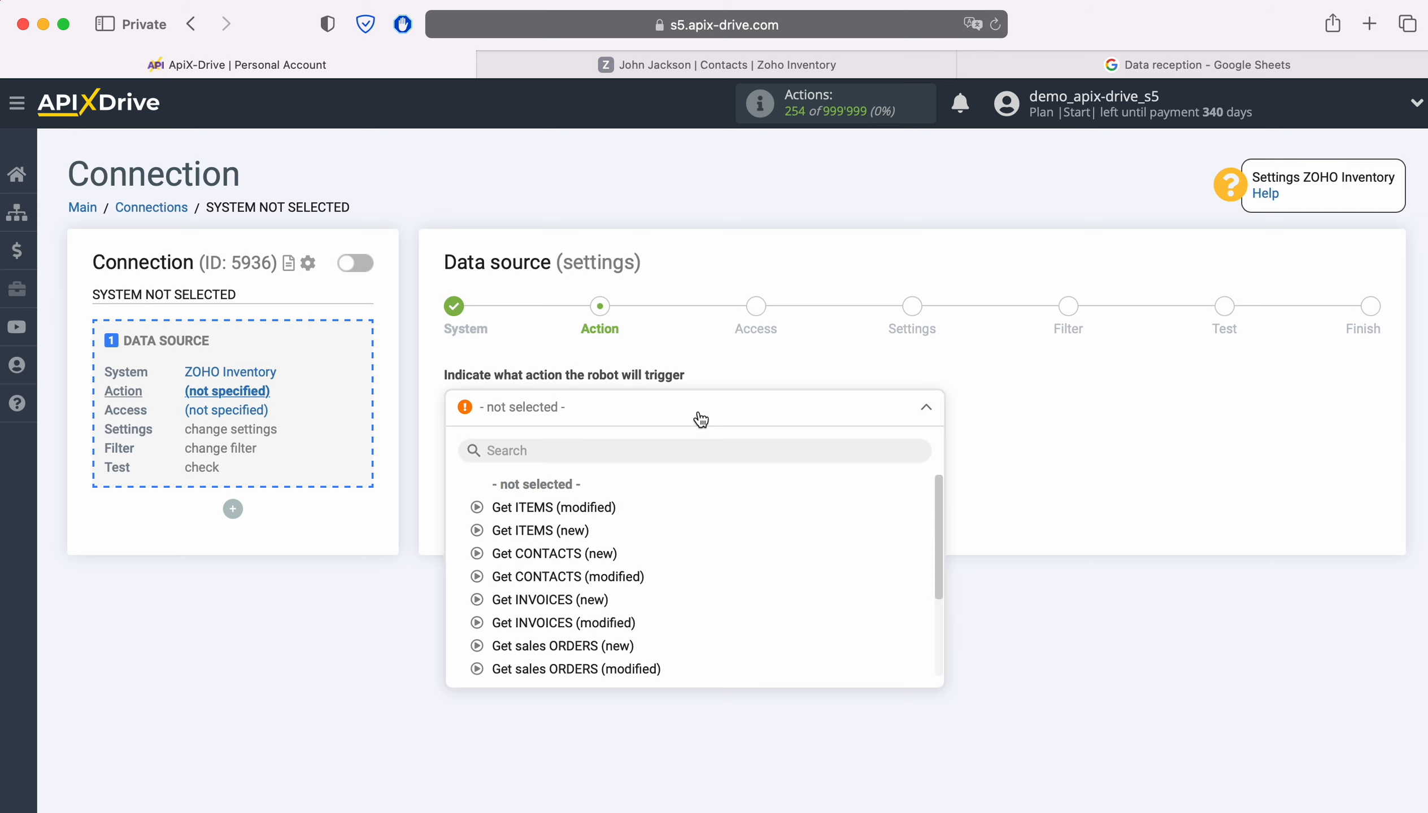
pyautogui.click(590, 553)
pyautogui.click(559, 493)
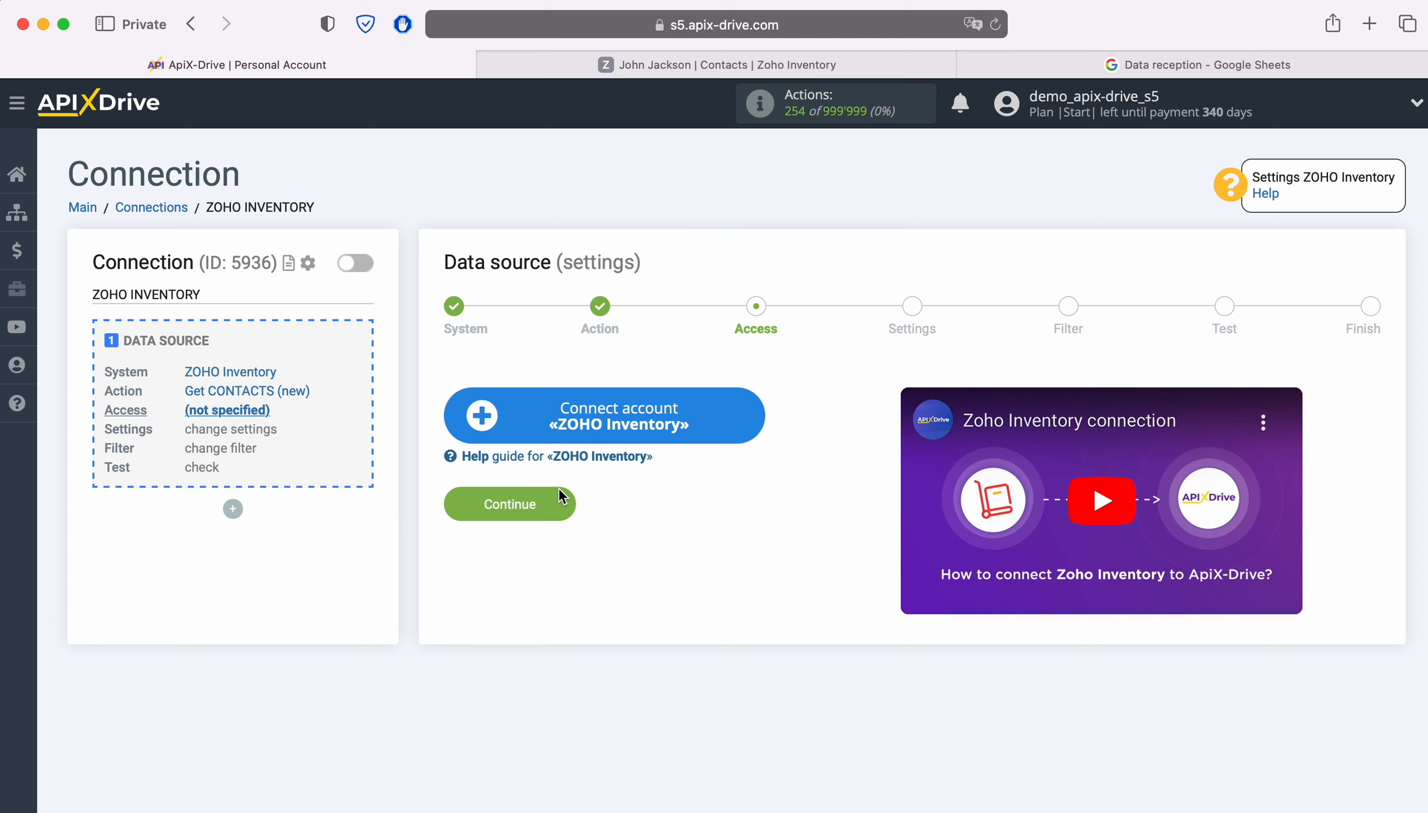
pyautogui.click(751, 413)
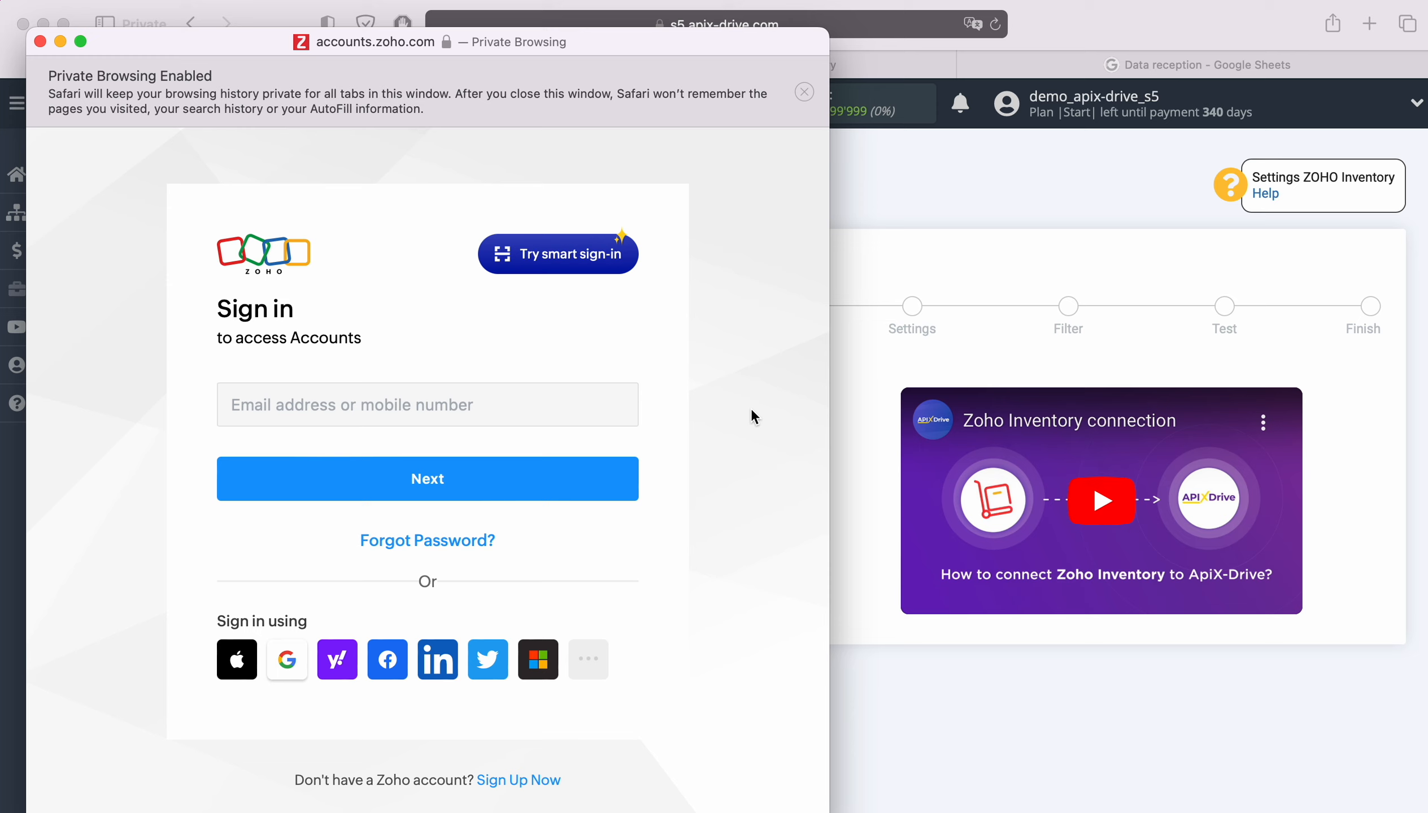
# Step: Sign in to Zoho with the account e-mail and saved password, then accept ApiX Drive's access
pyautogui.click(600, 404)
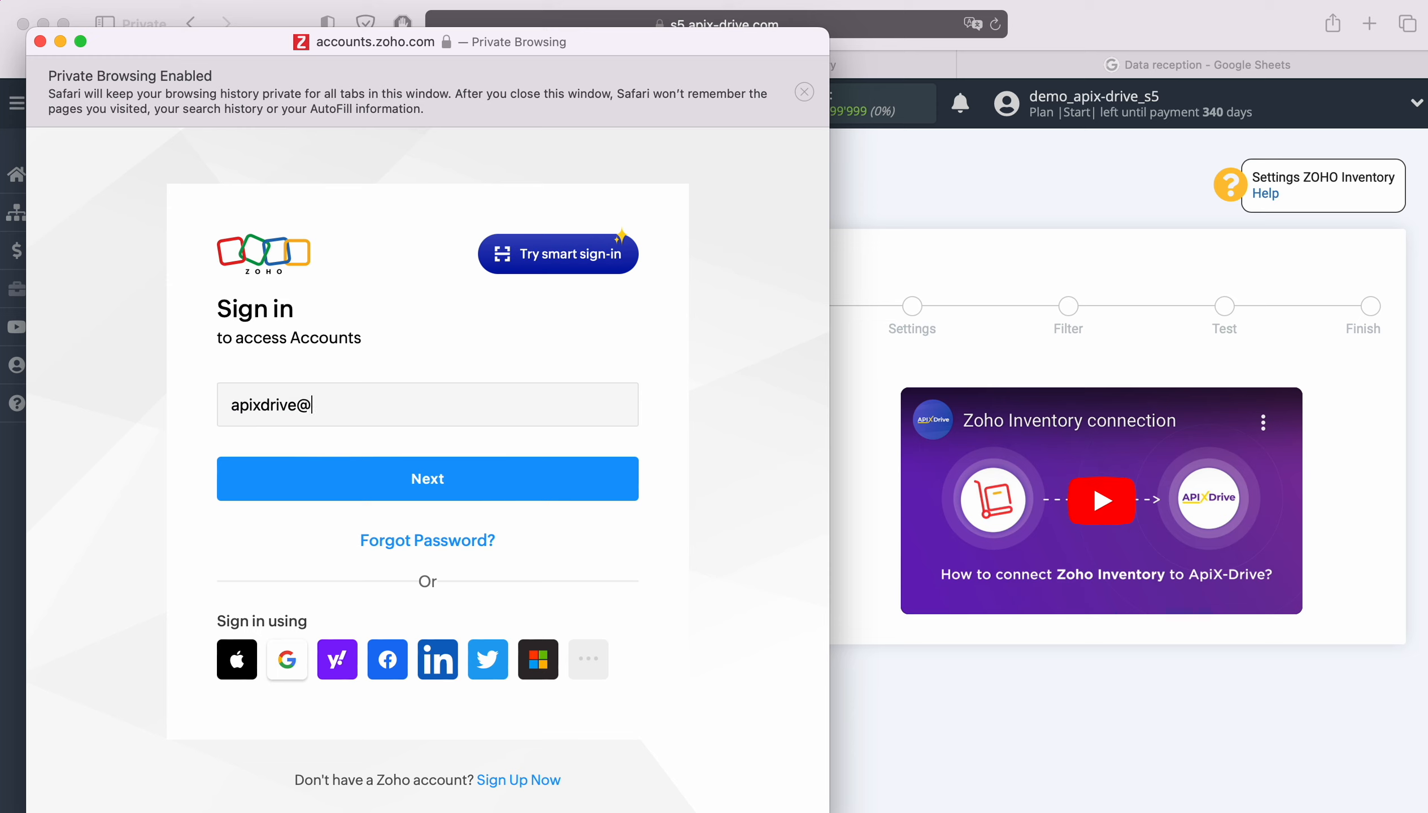
pyautogui.press('Return')
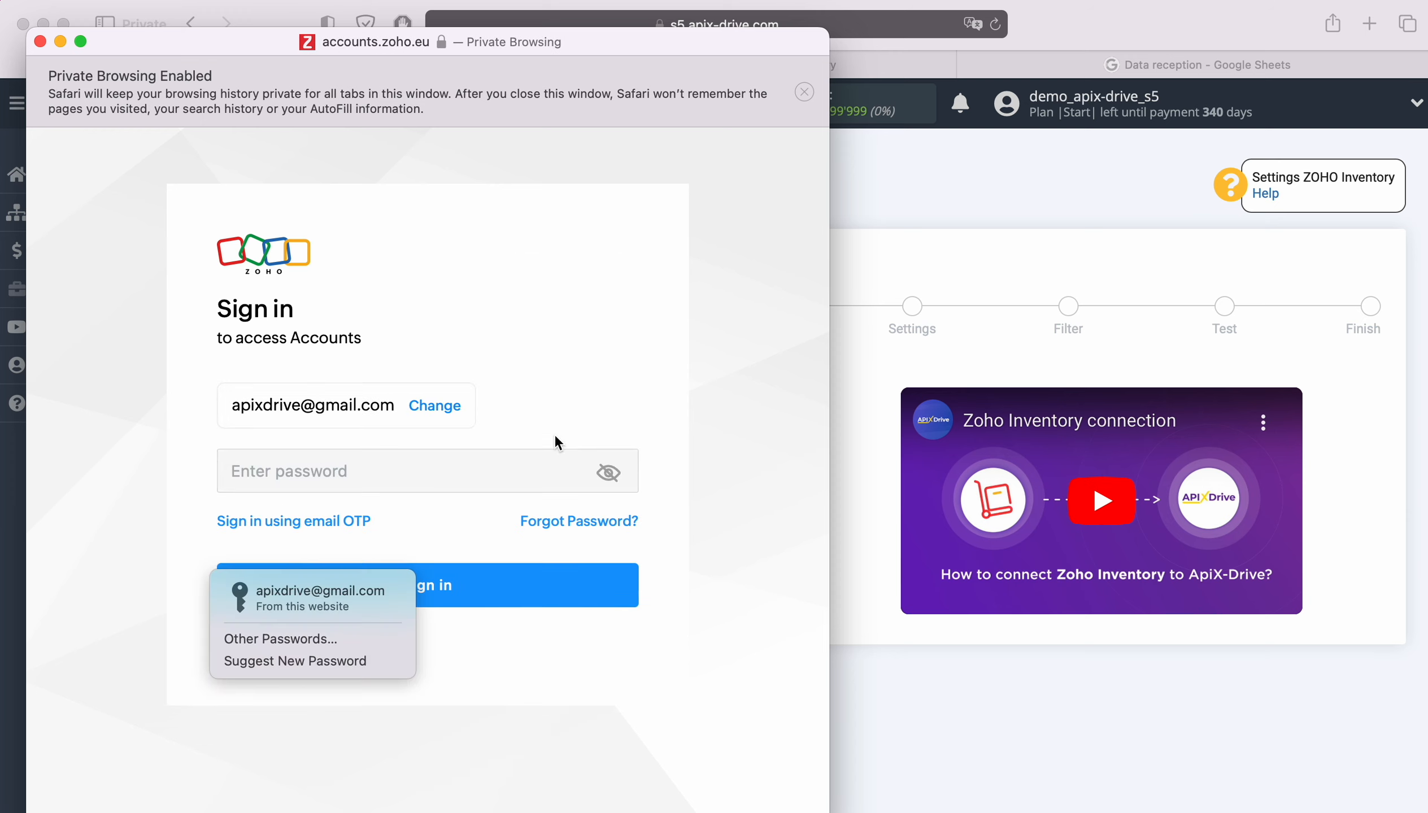
pyautogui.click(373, 591)
pyautogui.click(492, 584)
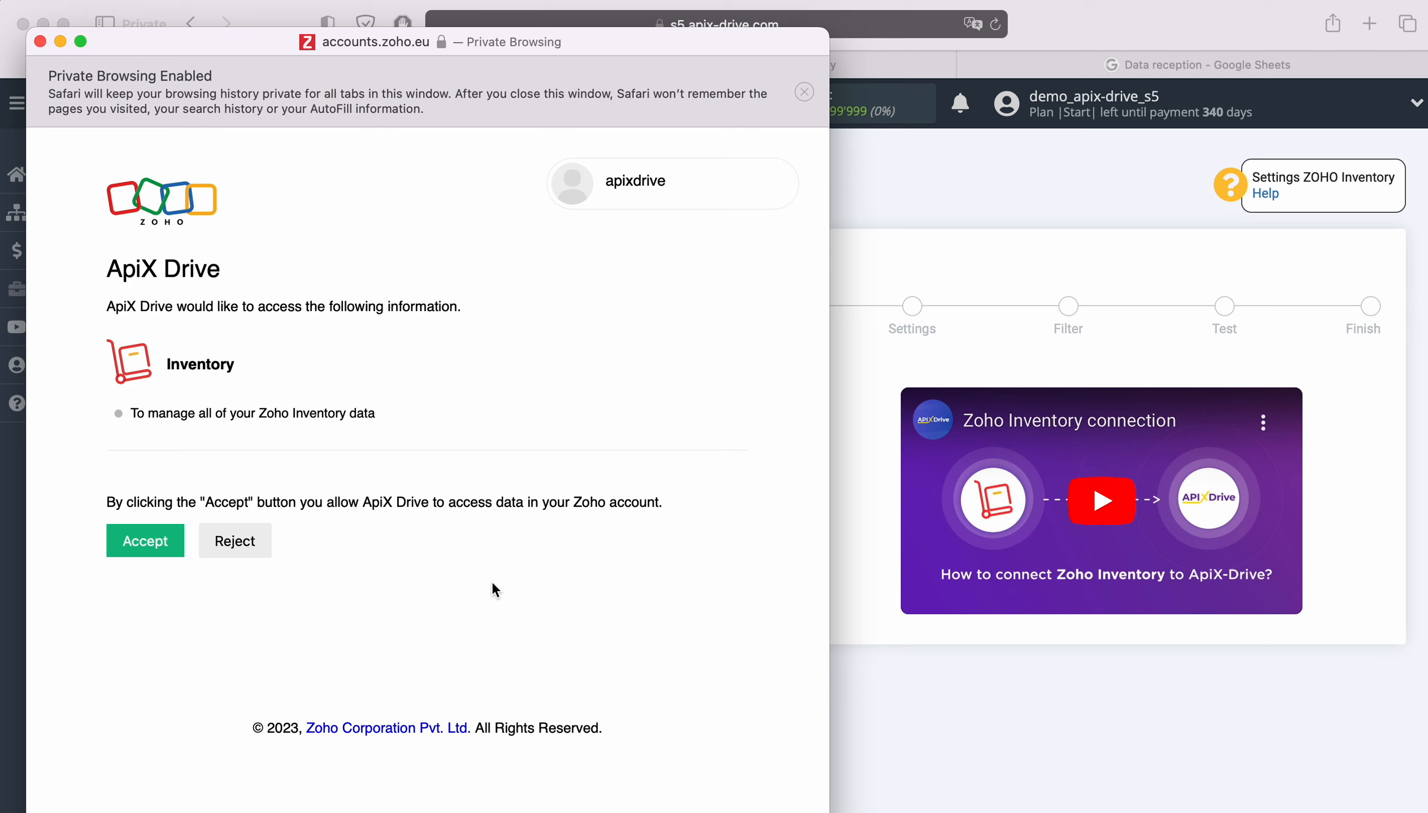
pyautogui.click(149, 541)
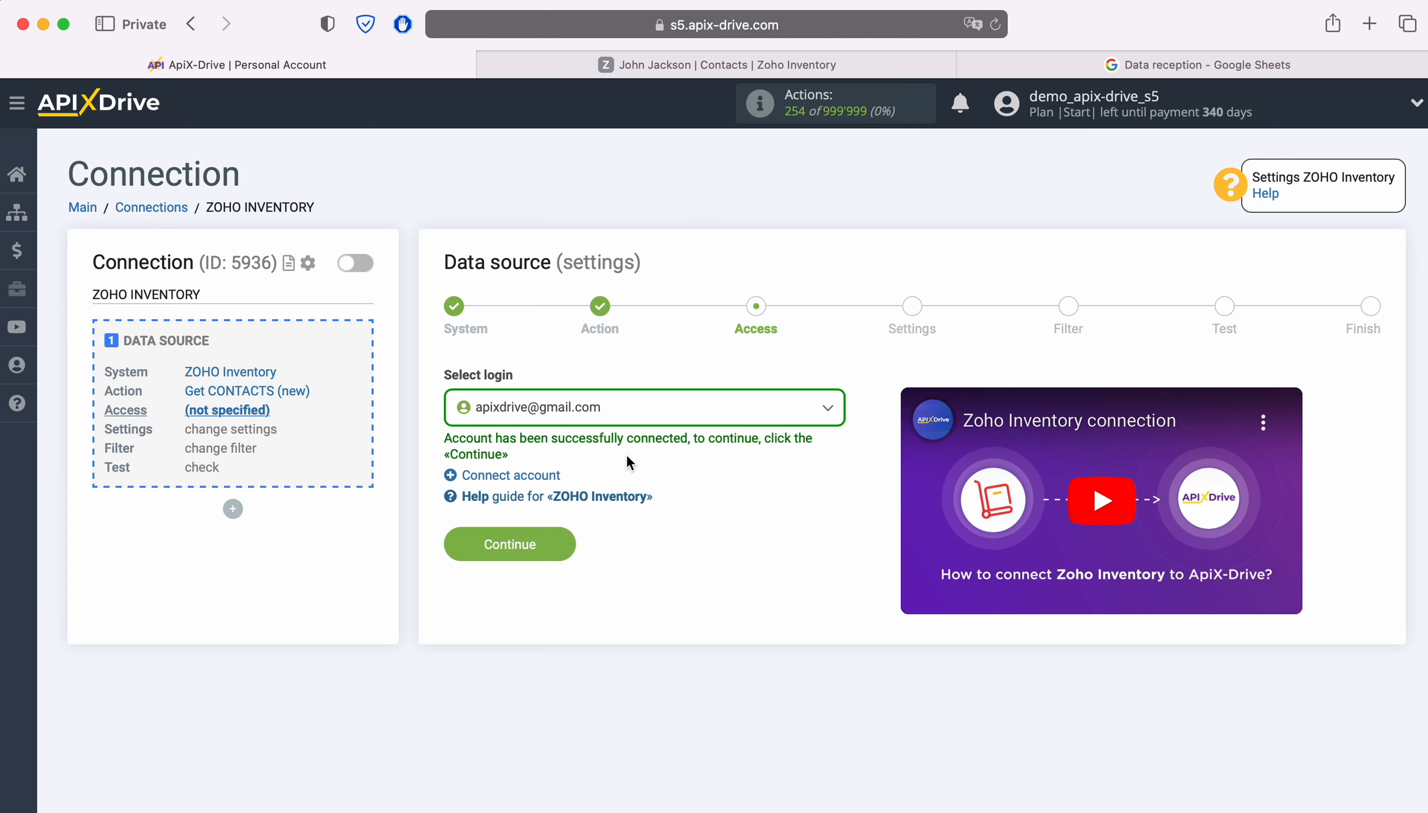
# Step: Select the linked Zoho account as the source login
pyautogui.click(674, 414)
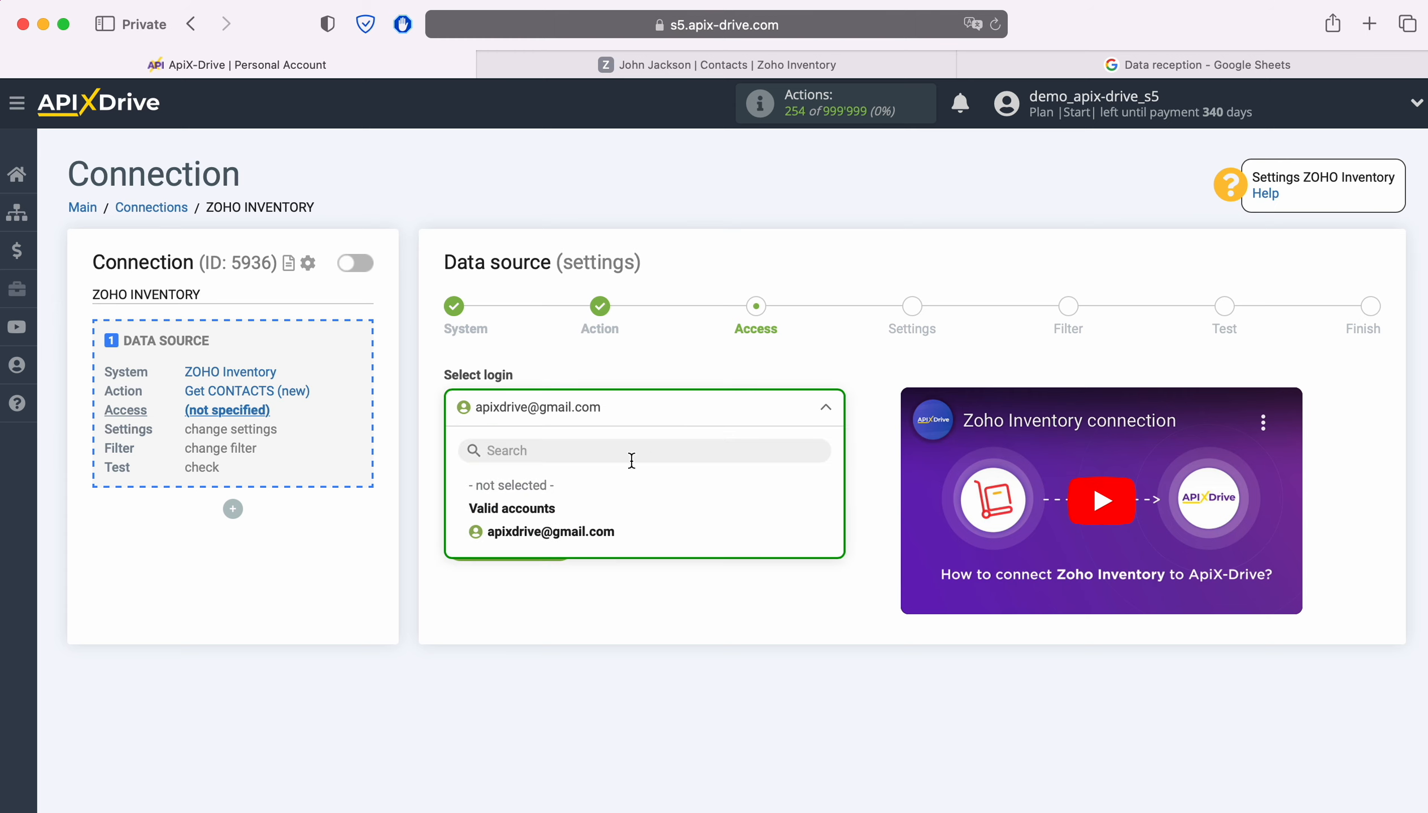
pyautogui.click(606, 530)
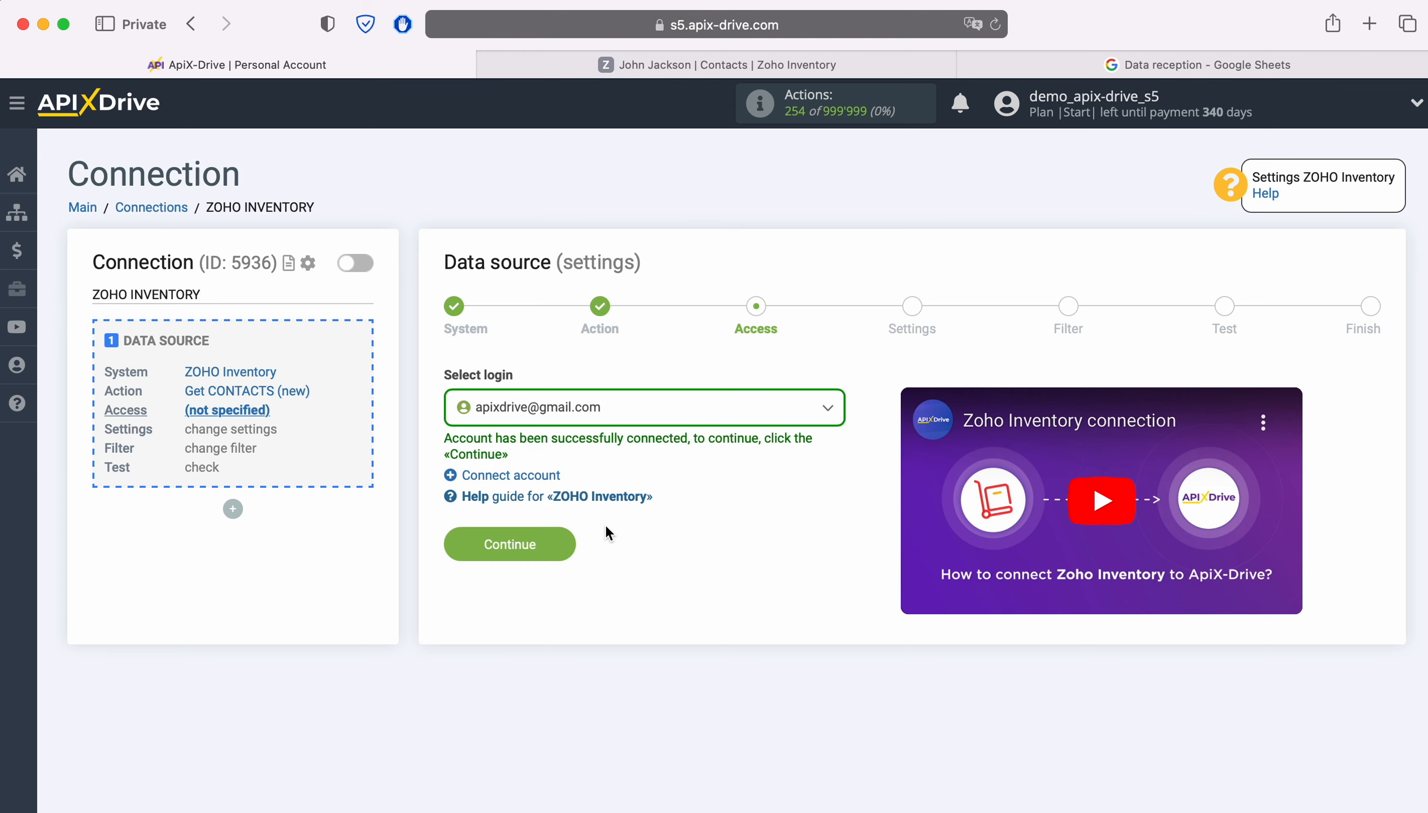
pyautogui.click(563, 541)
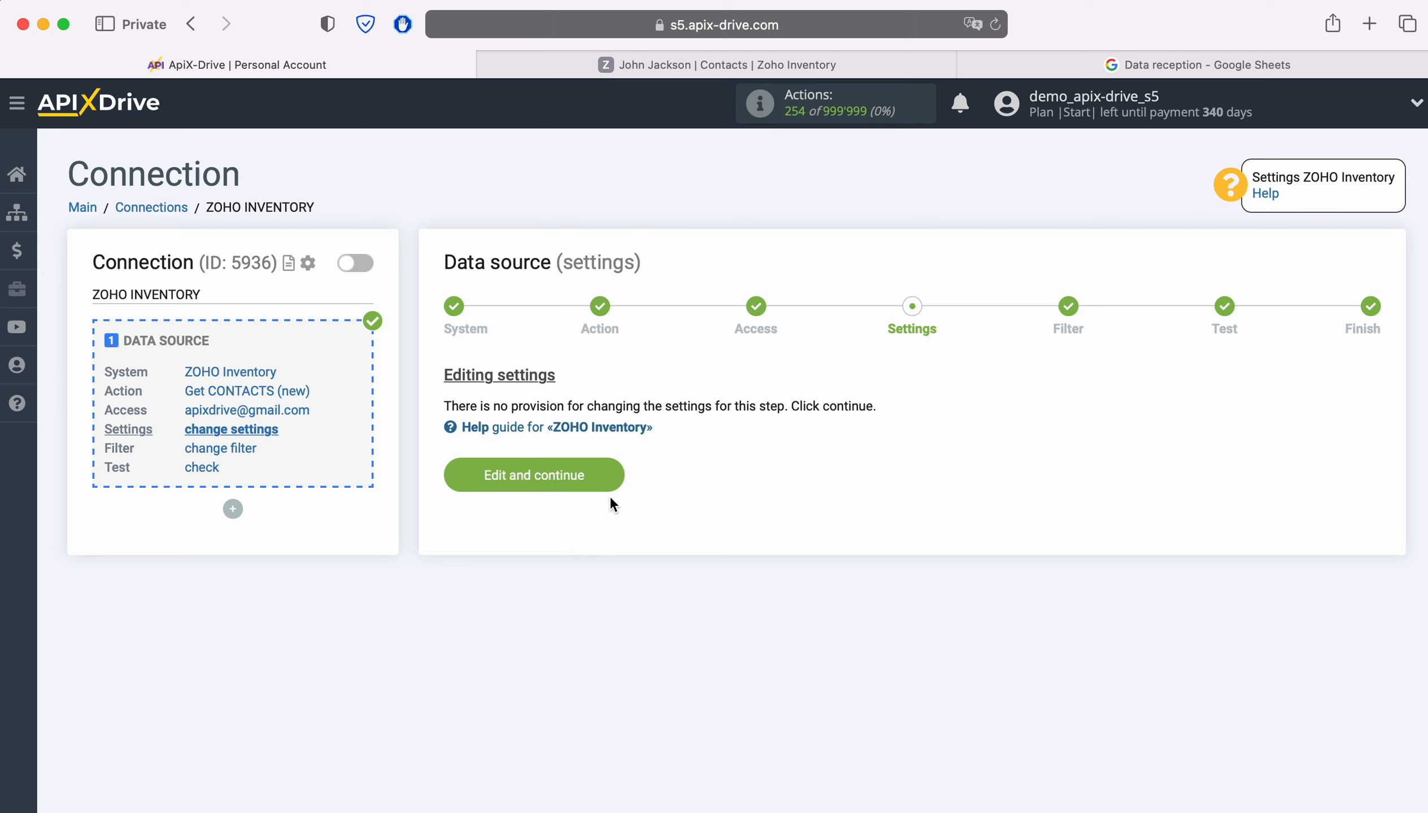
# Step: Accept the settings, skip filtering, review the sample contact data and finish the source
pyautogui.click(610, 475)
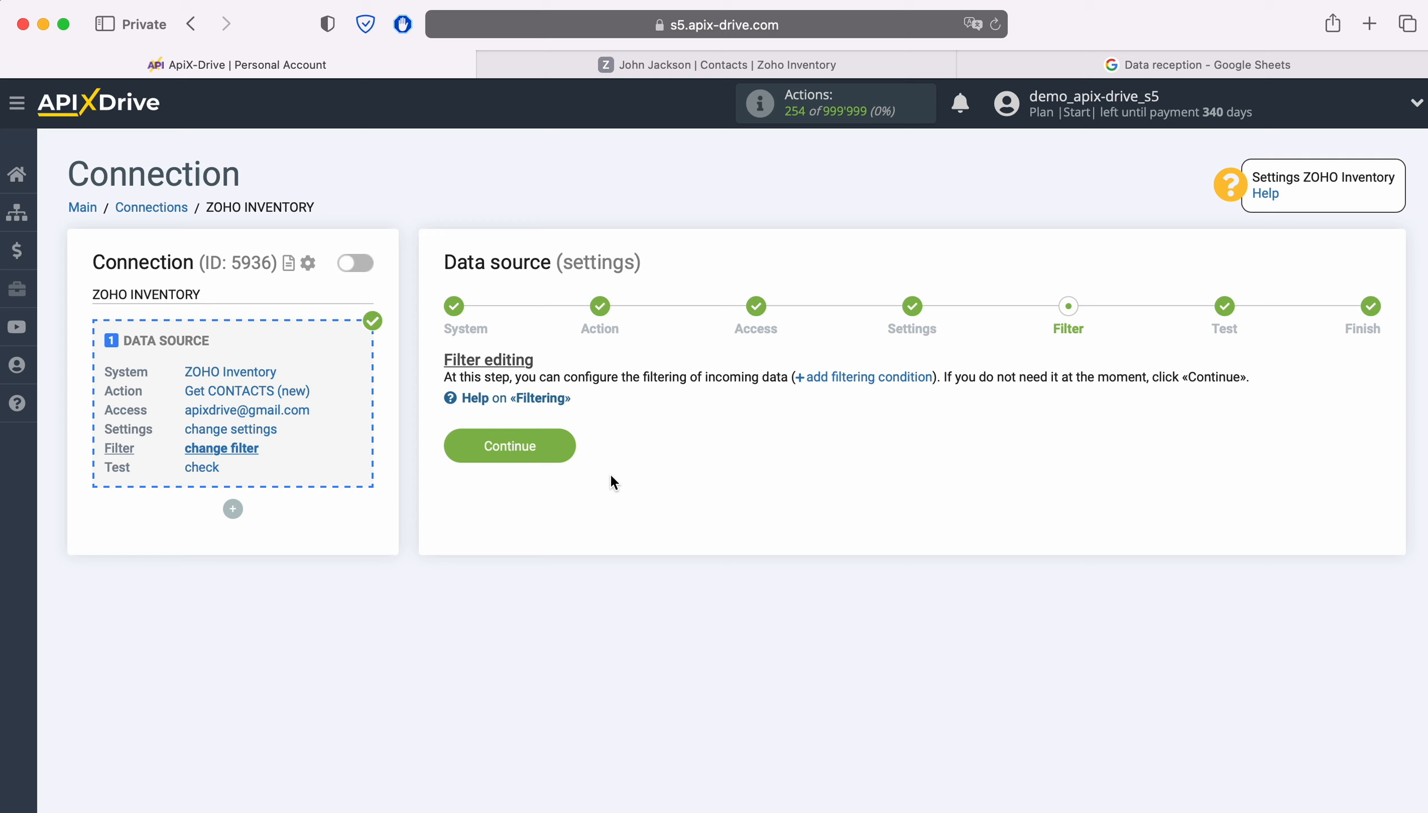
pyautogui.click(562, 446)
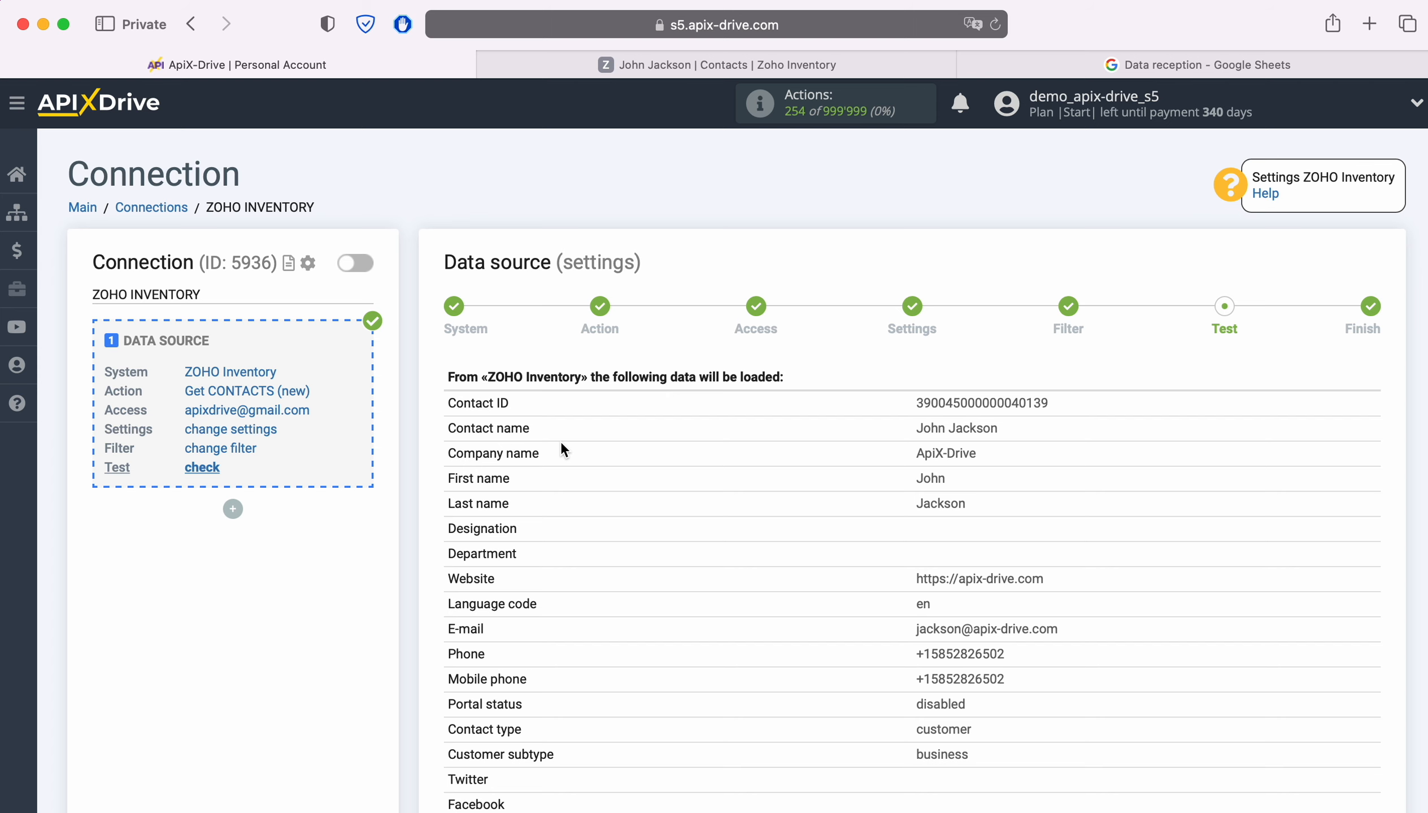
pyautogui.scroll(-7, 561, 447)
pyautogui.scroll(-8, 563, 449)
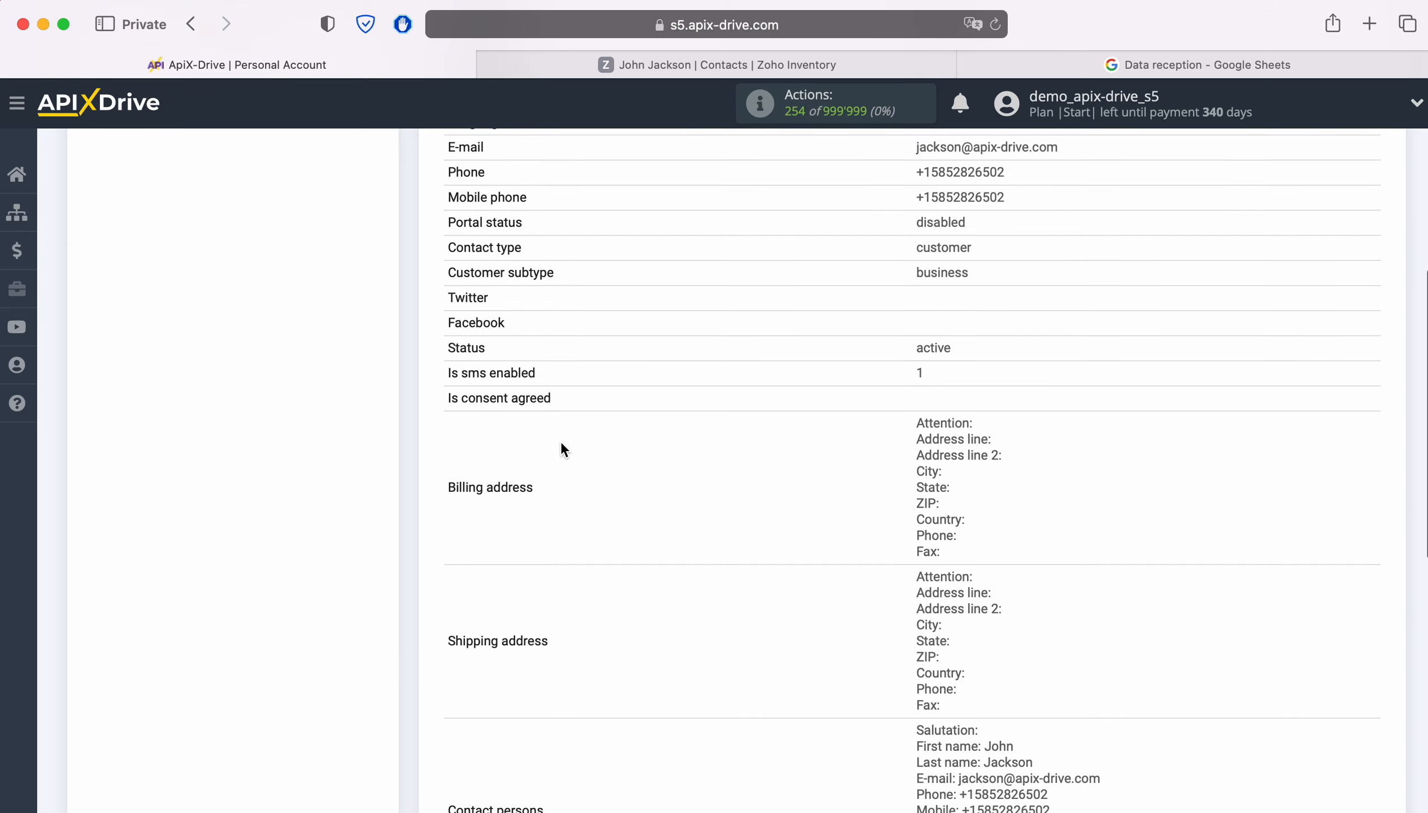
pyautogui.scroll(-1, 561, 449)
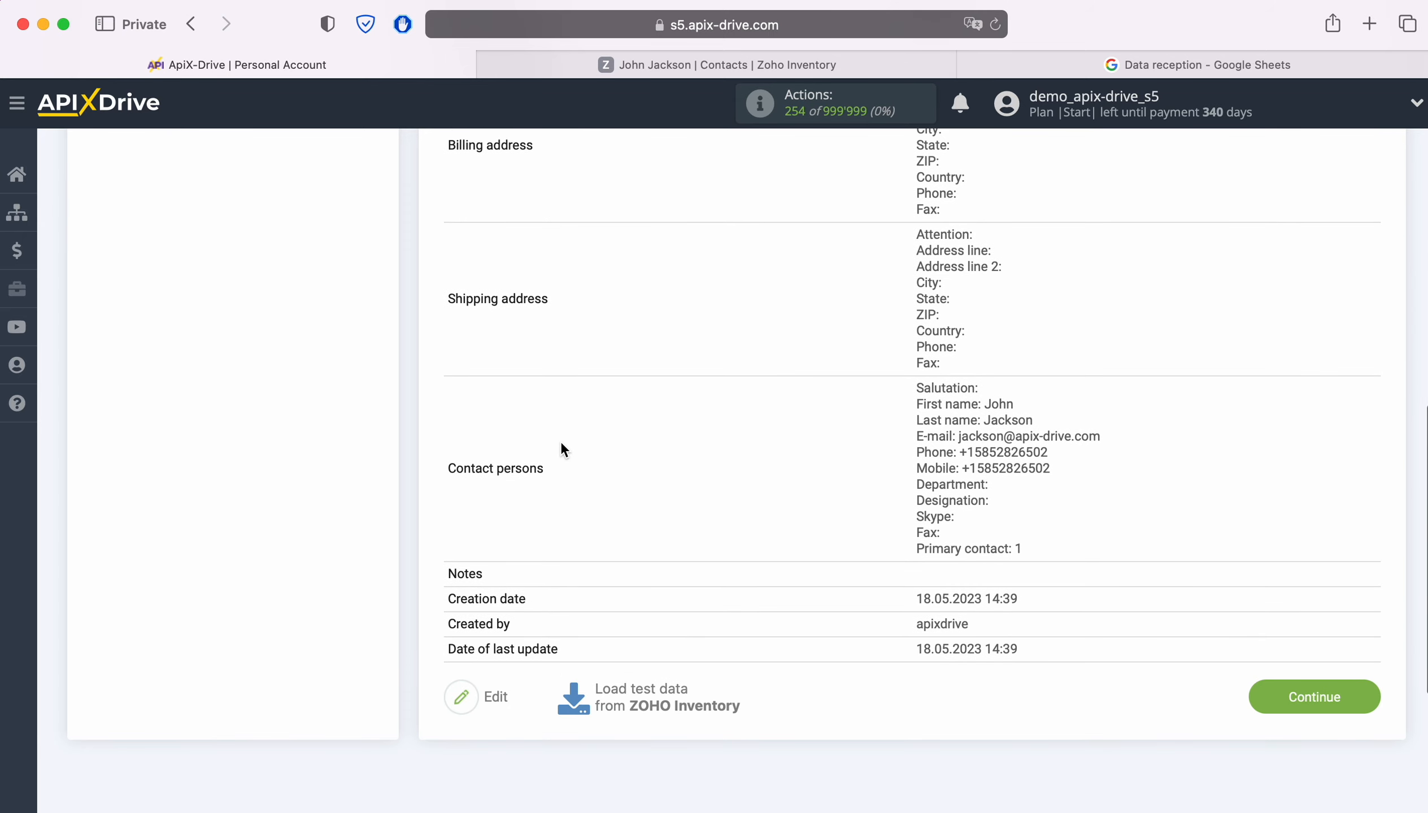
pyautogui.click(1361, 699)
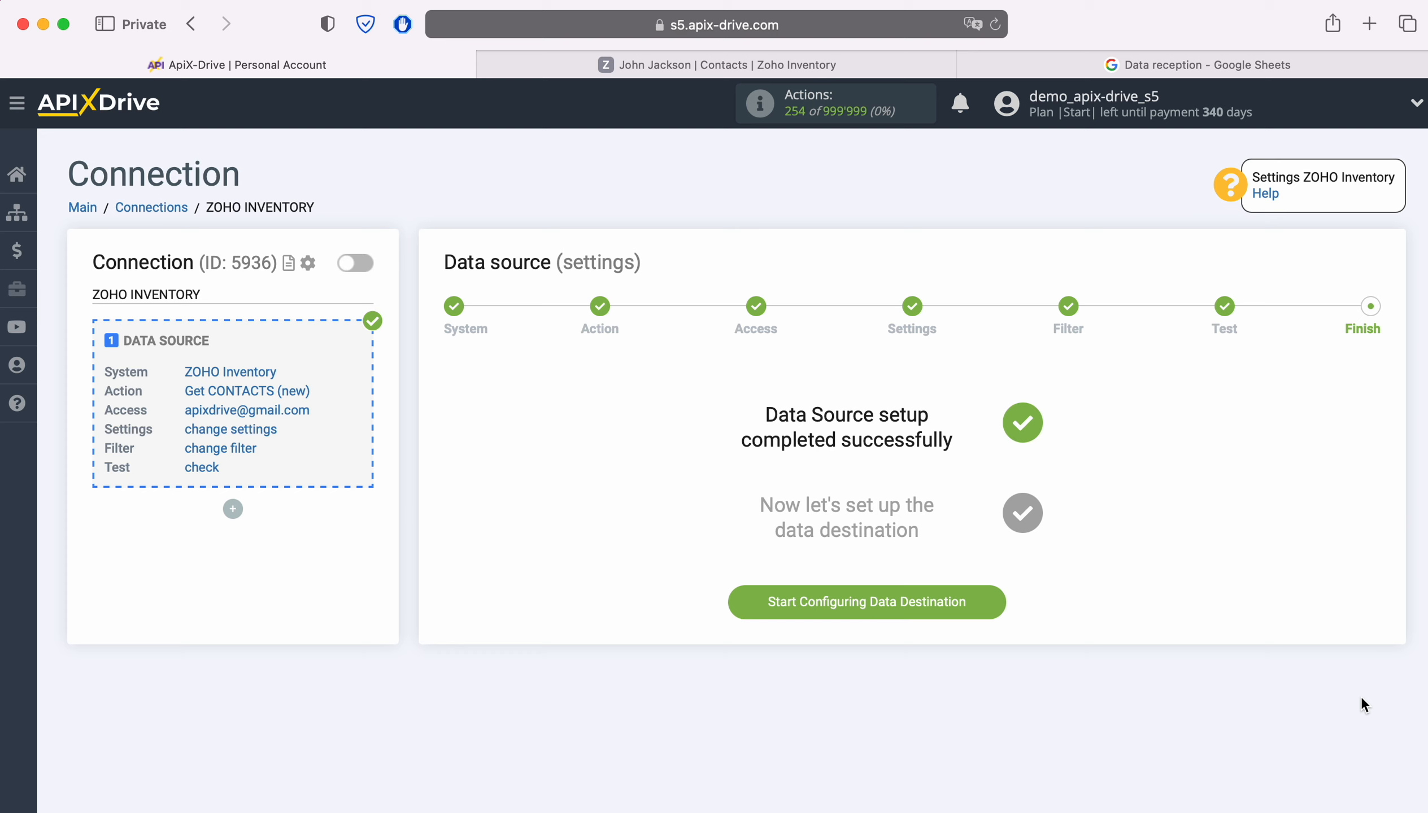
# Step: Choose Google Sheets as the destination system
pyautogui.click(997, 607)
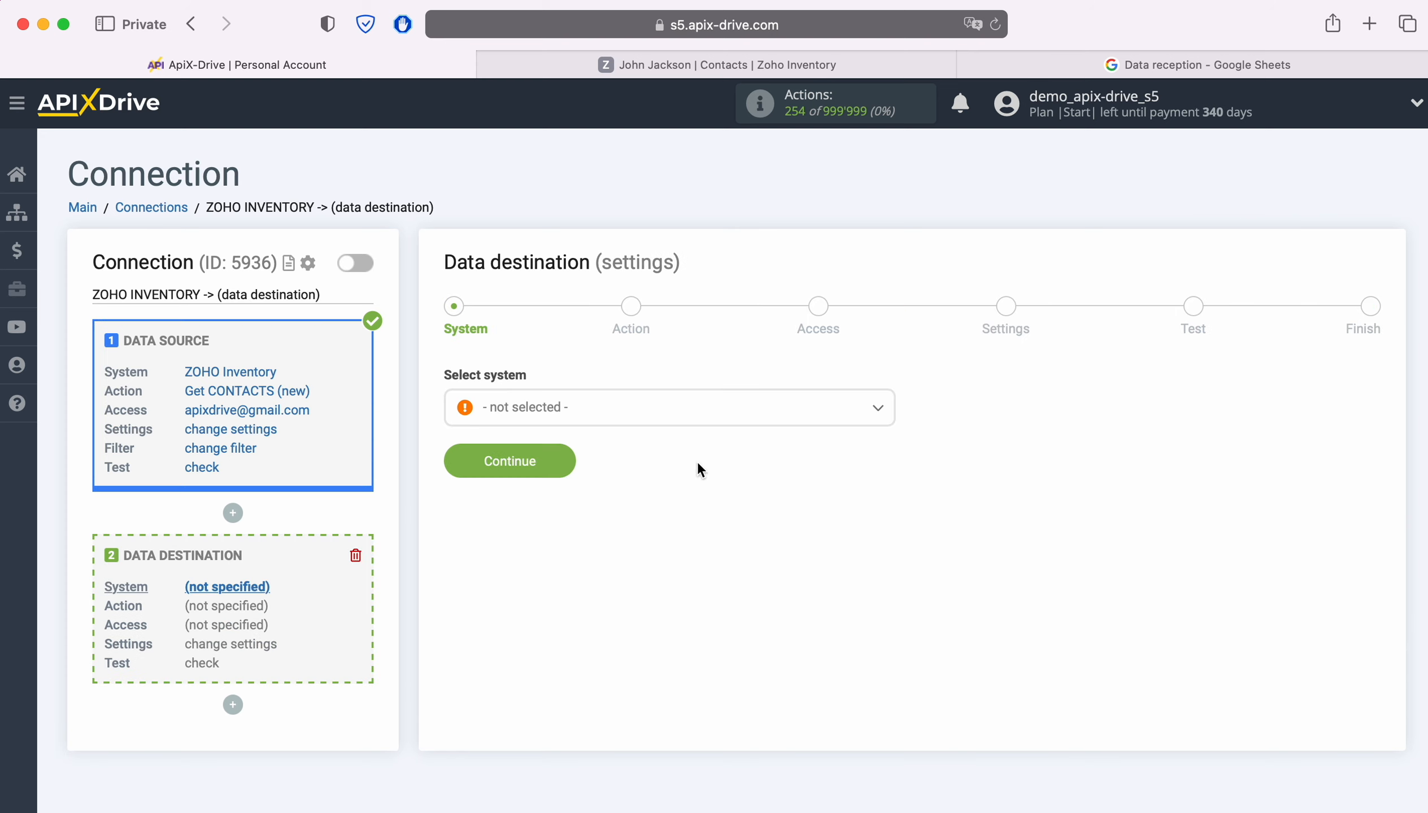
pyautogui.click(689, 425)
pyautogui.scroll(-10, 791, 560)
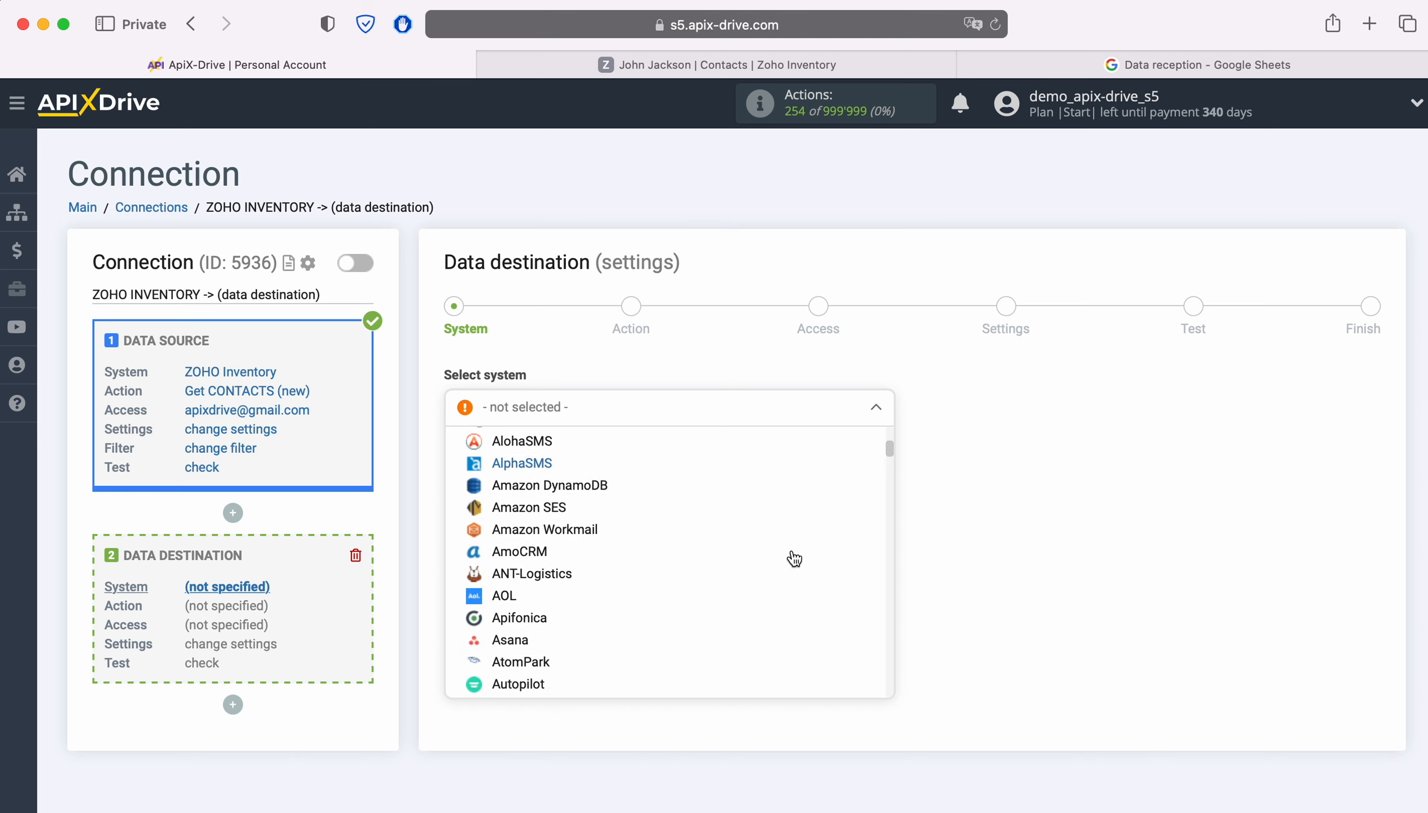
pyautogui.scroll(-10, 793, 560)
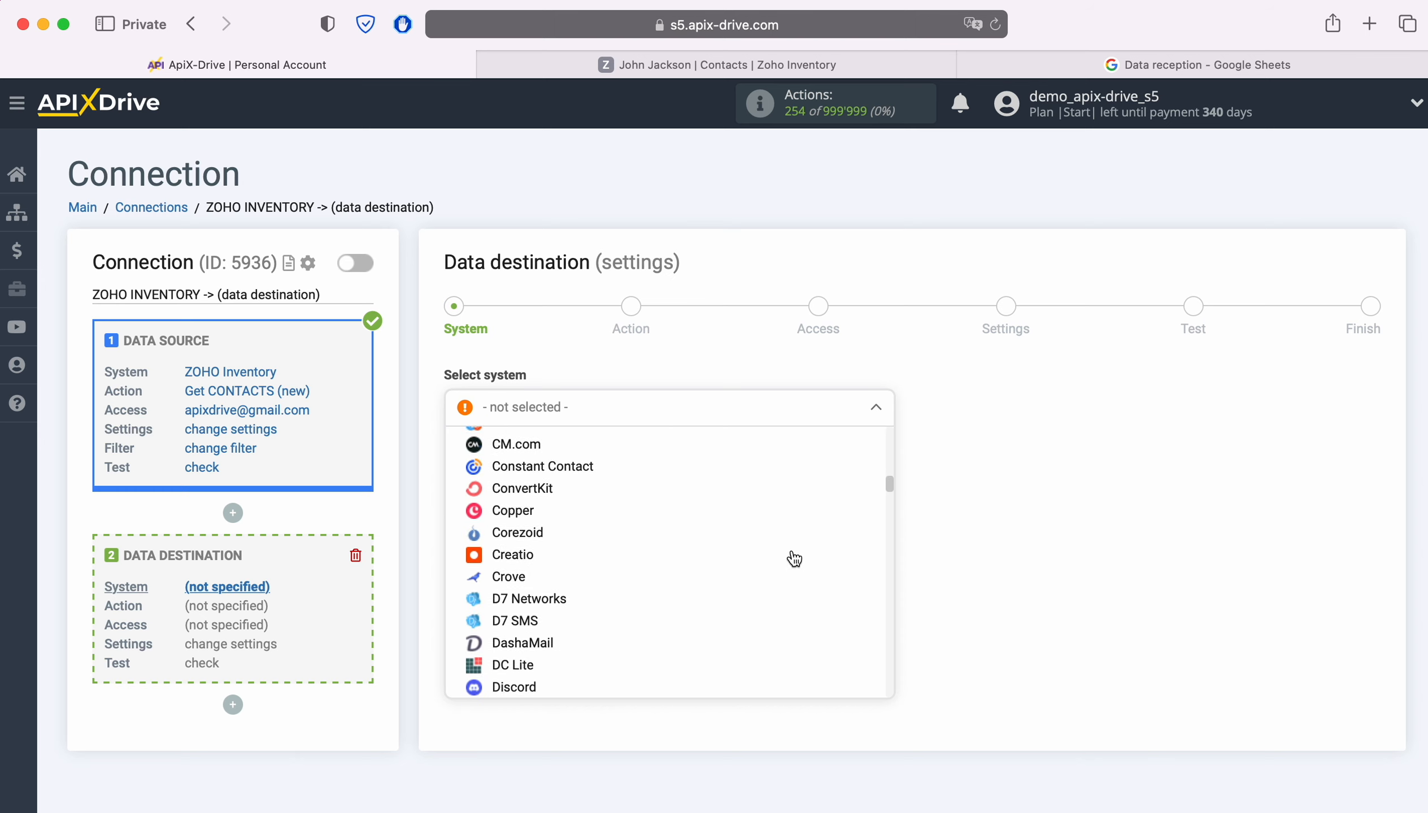
pyautogui.scroll(-10, 793, 560)
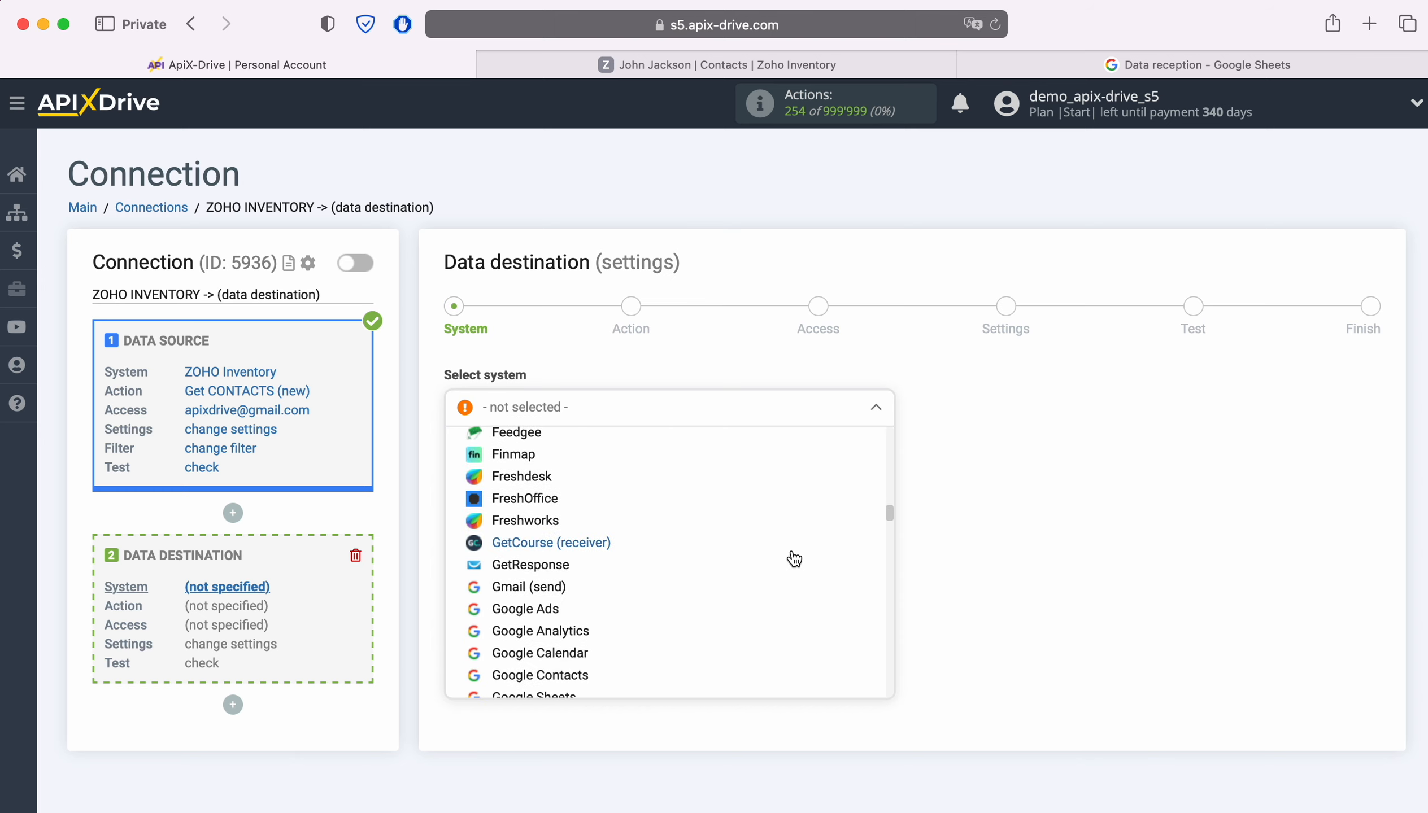
pyautogui.click(515, 620)
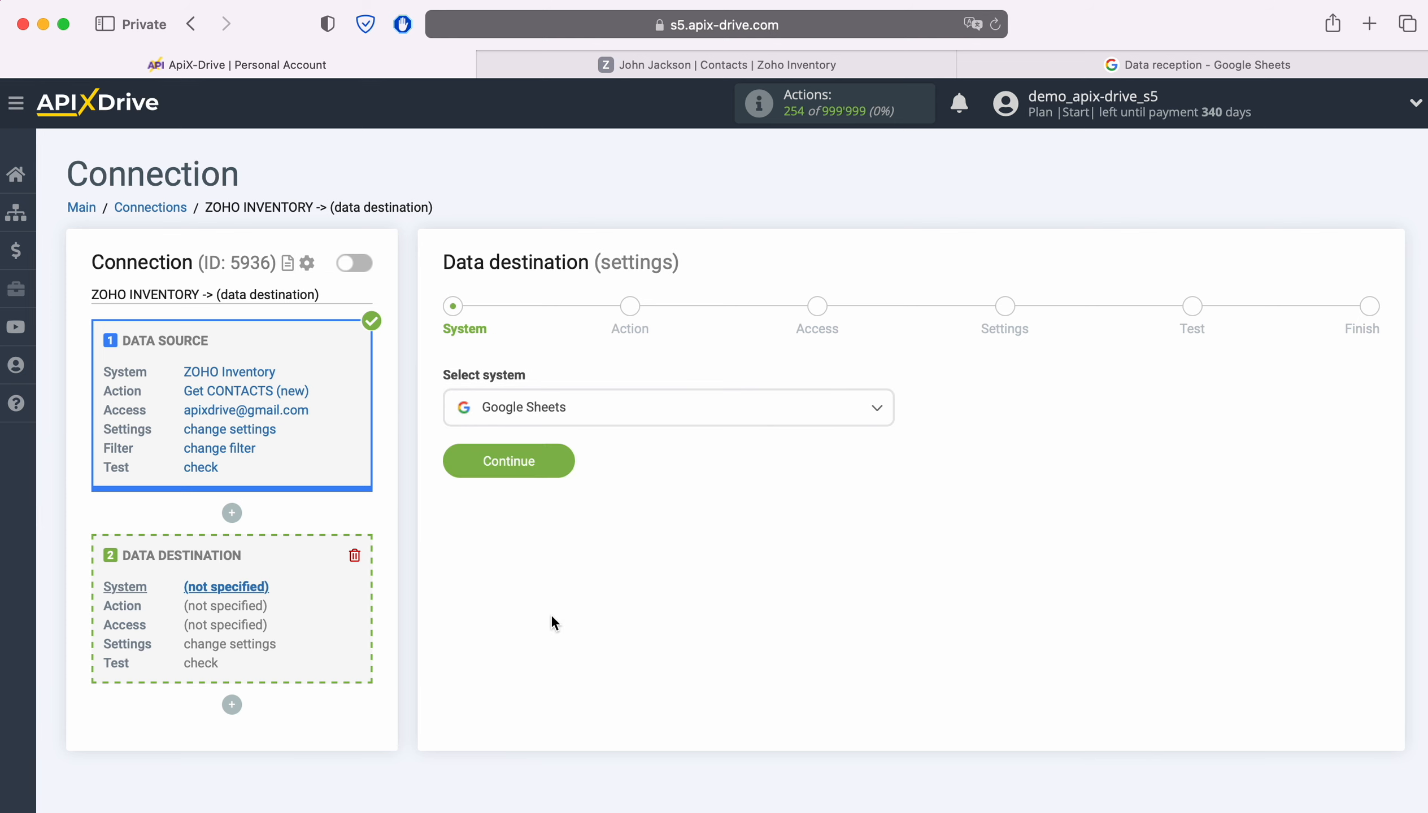
pyautogui.click(558, 467)
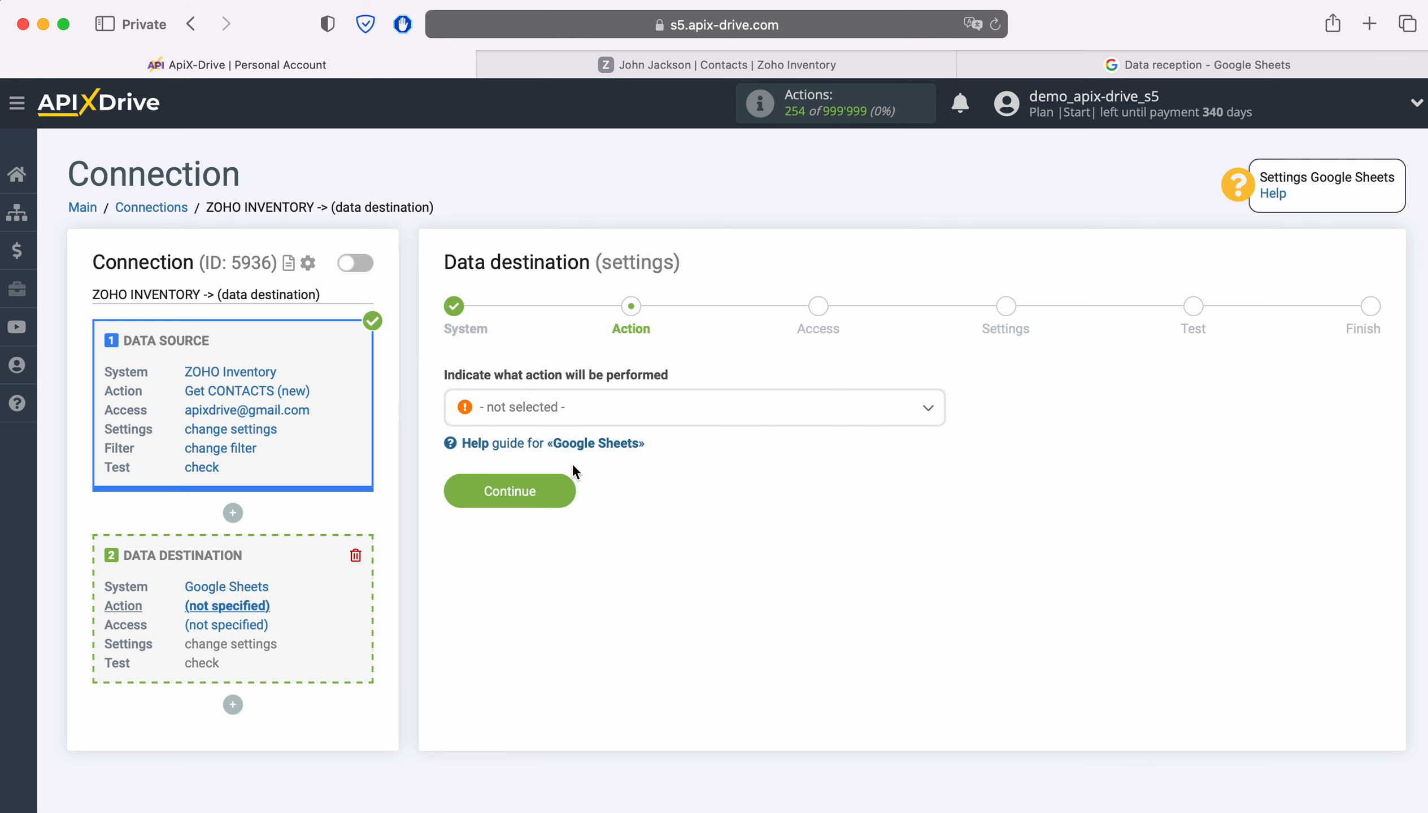
# Step: Set the destination action to Add ROW
pyautogui.click(742, 411)
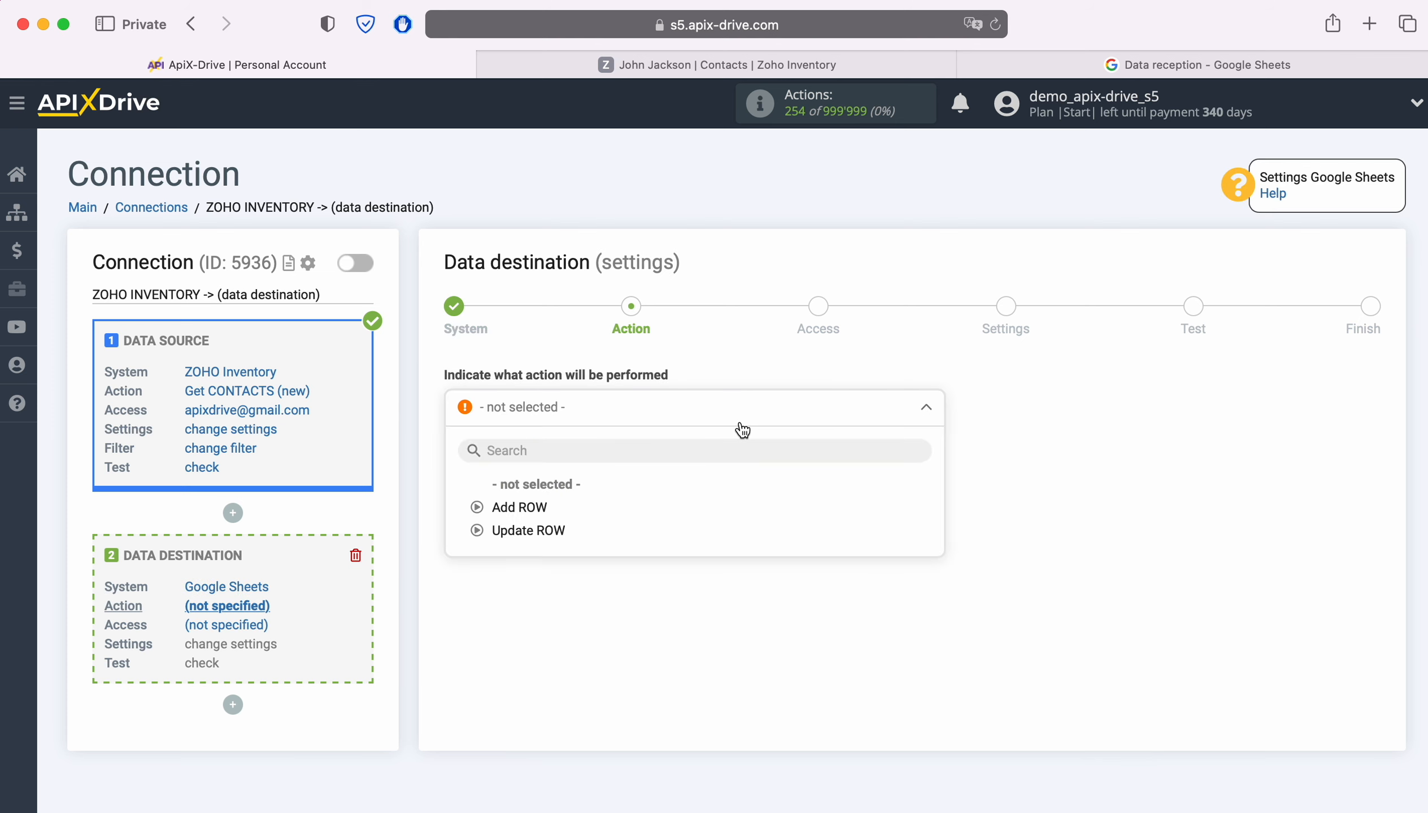
pyautogui.click(545, 506)
pyautogui.click(556, 491)
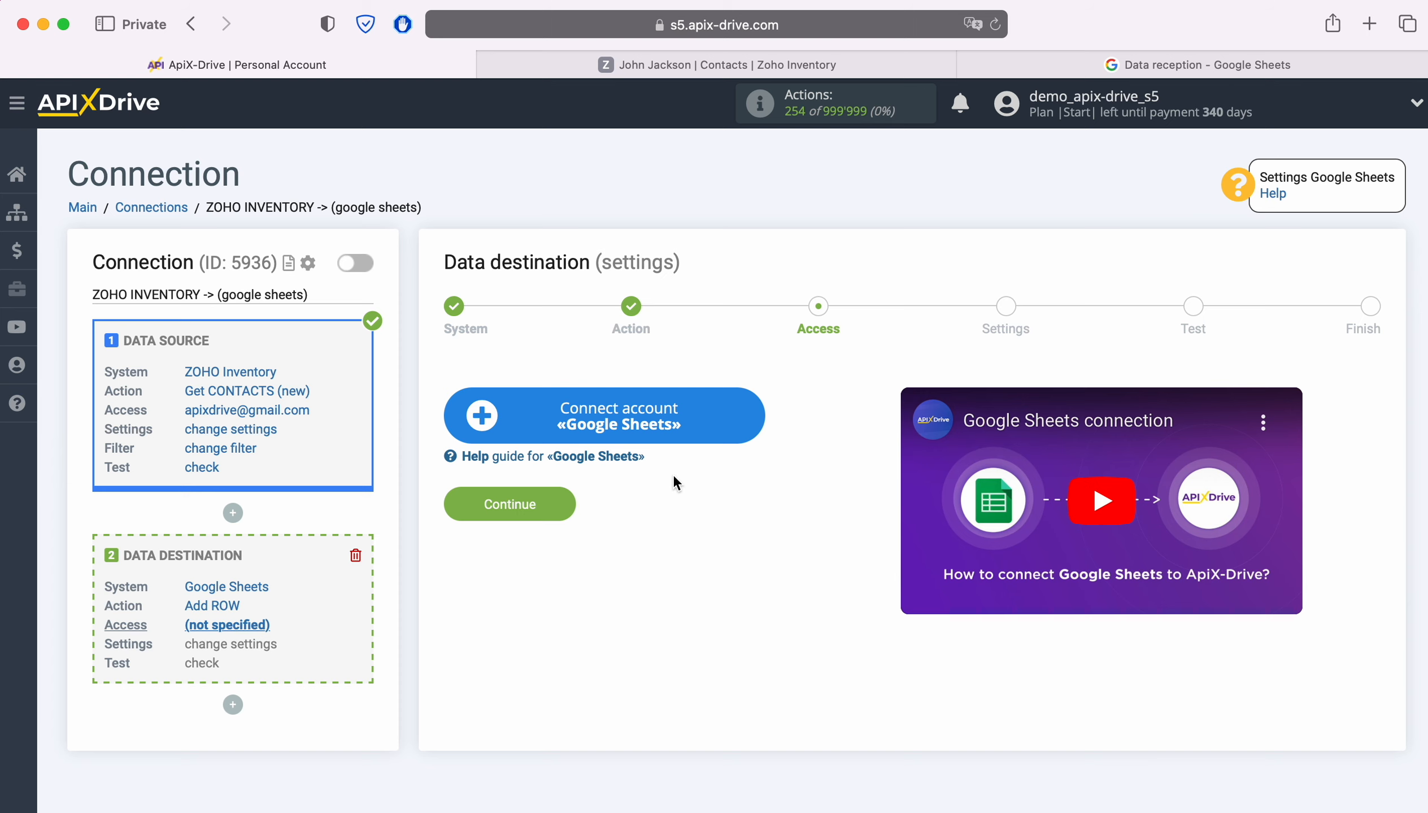
# Step: Sign in to Google with the saved e-mail and password and grant ApiX-Drive access
pyautogui.click(751, 411)
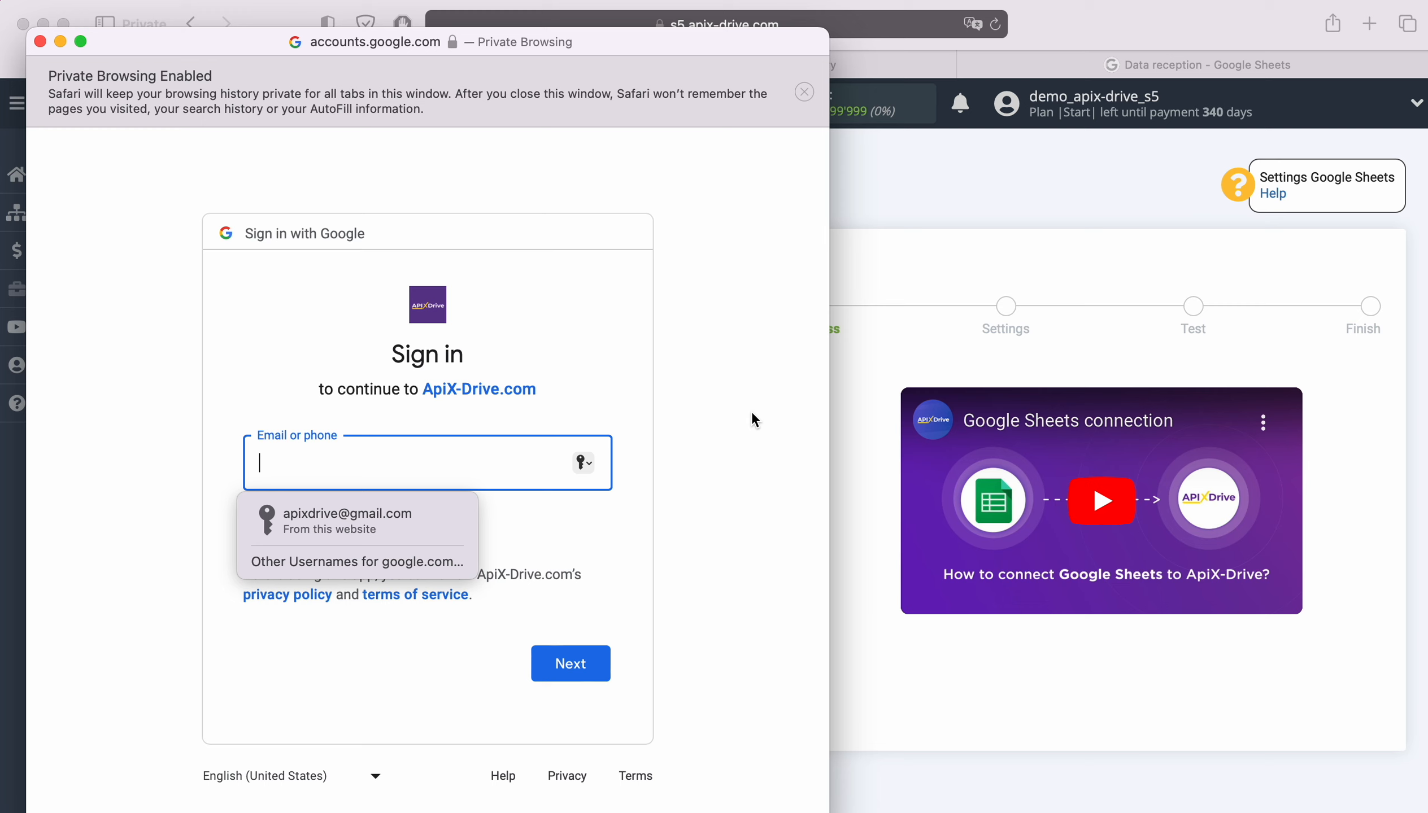
pyautogui.click(468, 521)
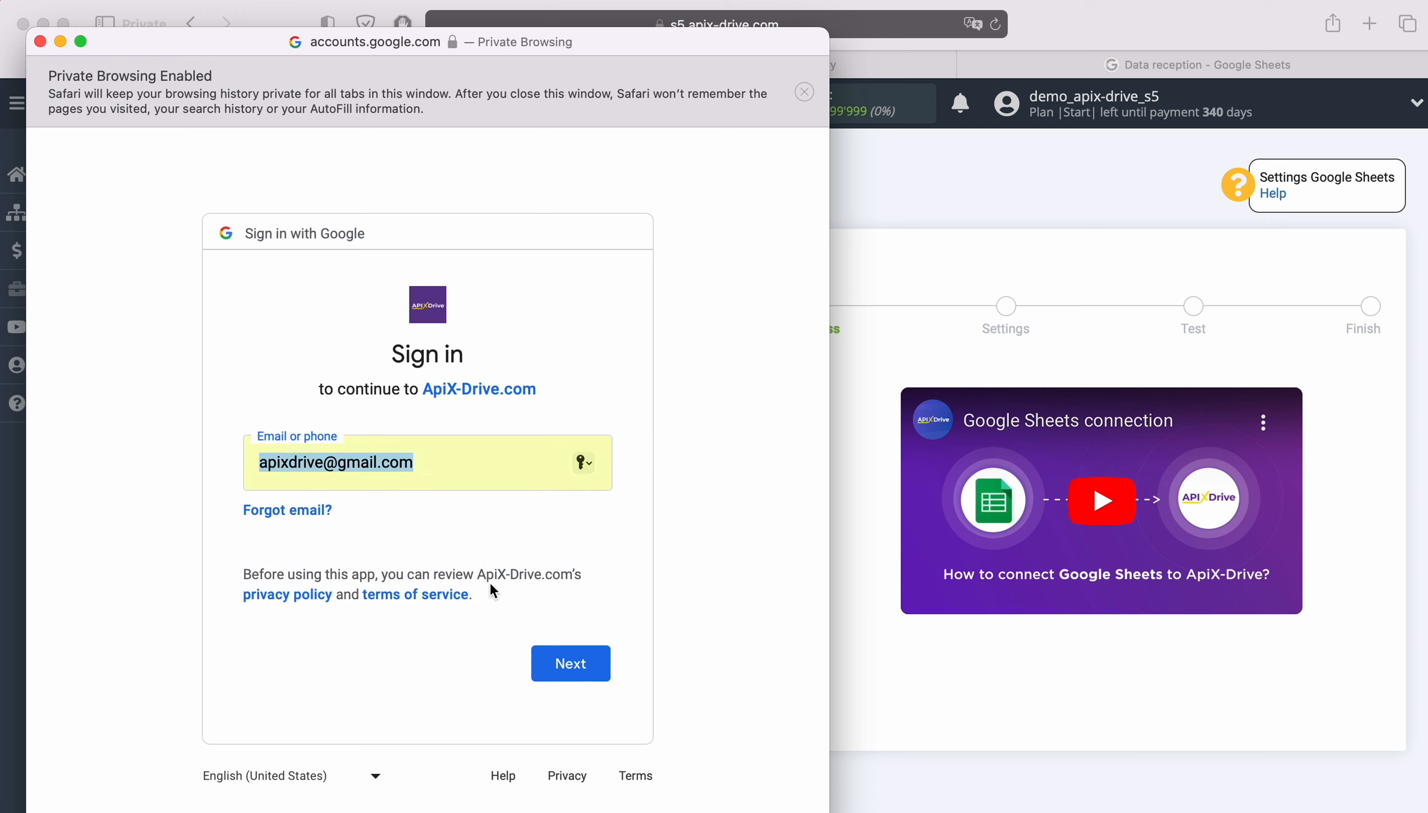
pyautogui.click(598, 668)
pyautogui.click(416, 520)
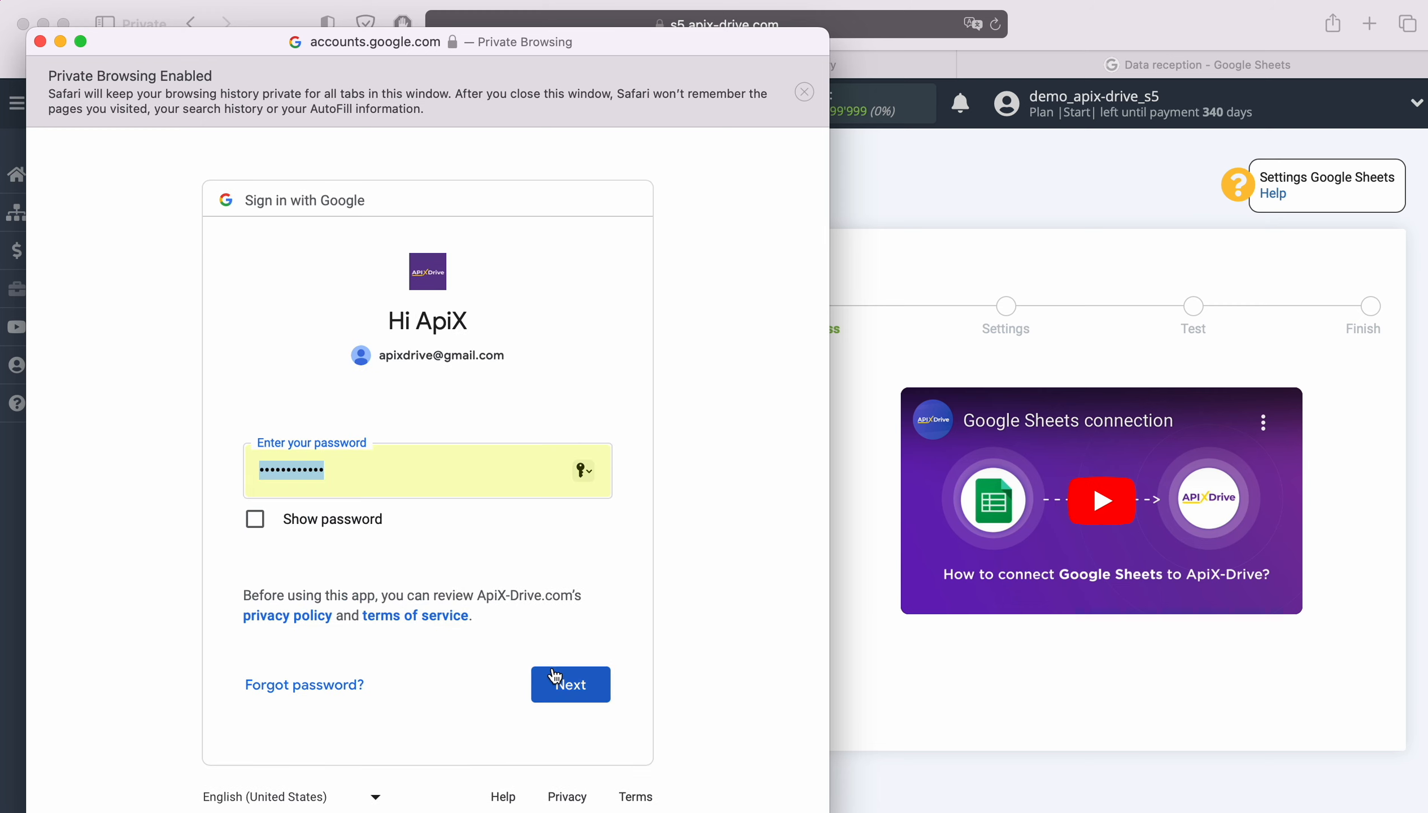
pyautogui.click(592, 686)
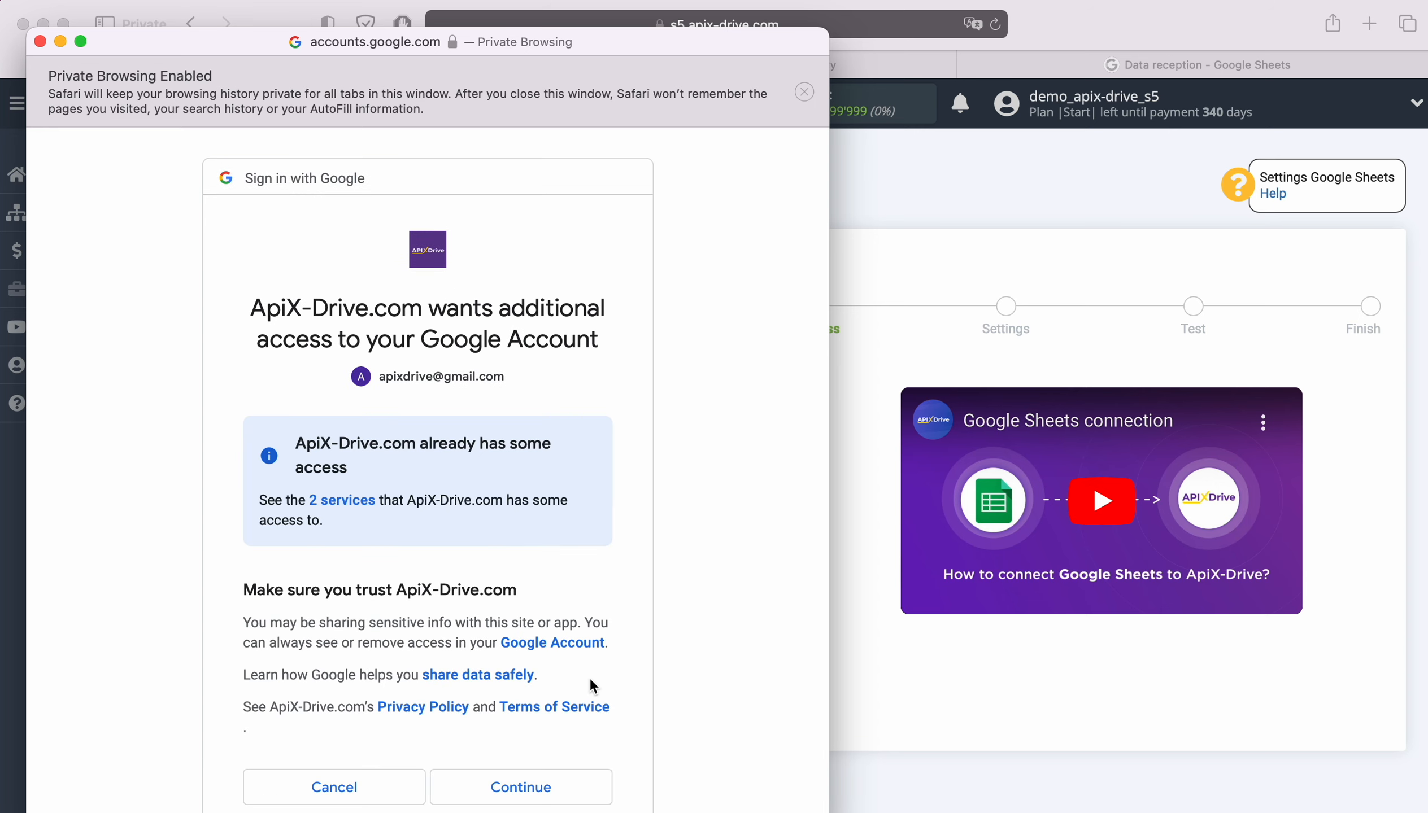
pyautogui.scroll(-1, 589, 677)
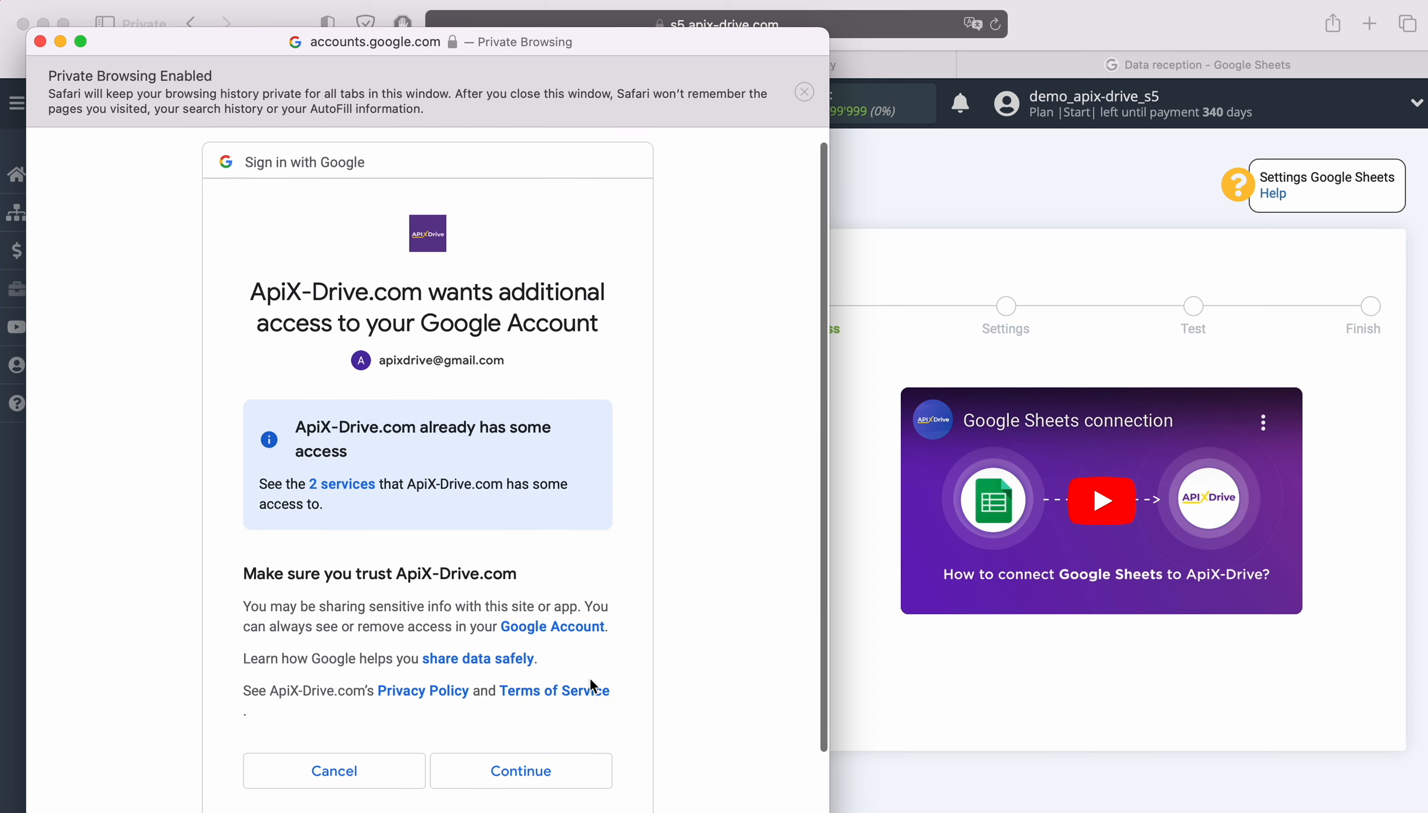
pyautogui.click(571, 770)
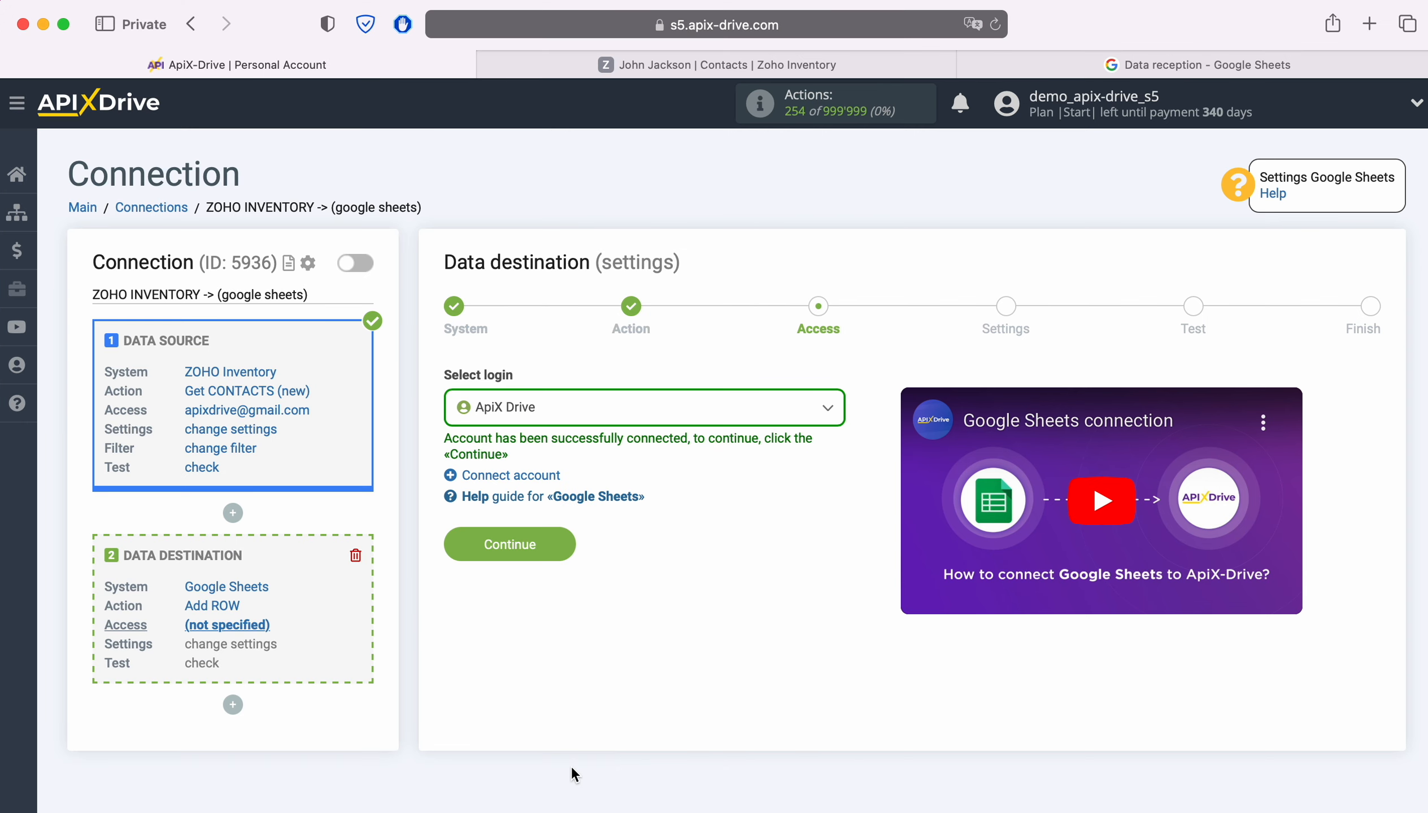
# Step: Select the connected Google login as the destination access
pyautogui.click(656, 413)
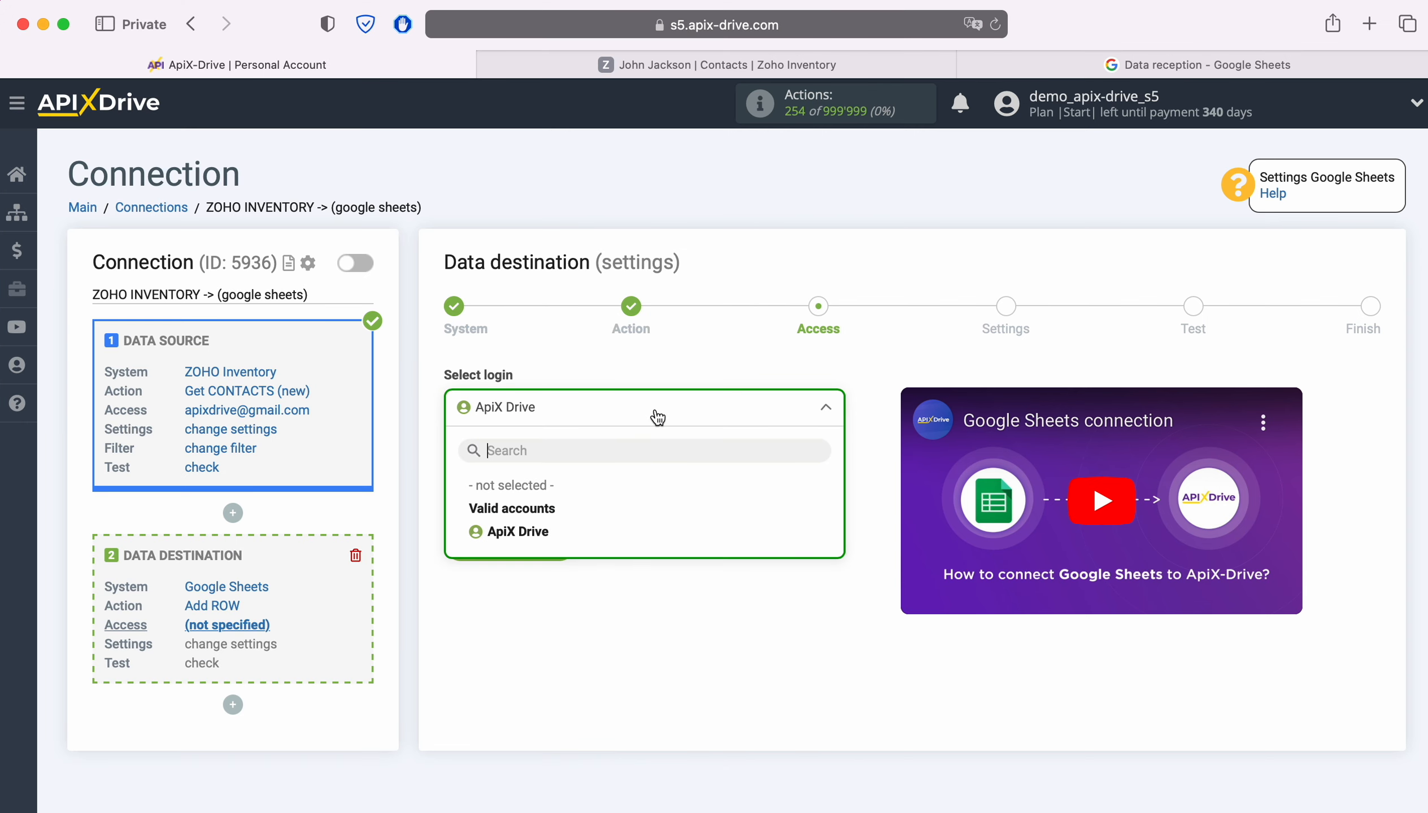
pyautogui.click(535, 531)
pyautogui.click(560, 546)
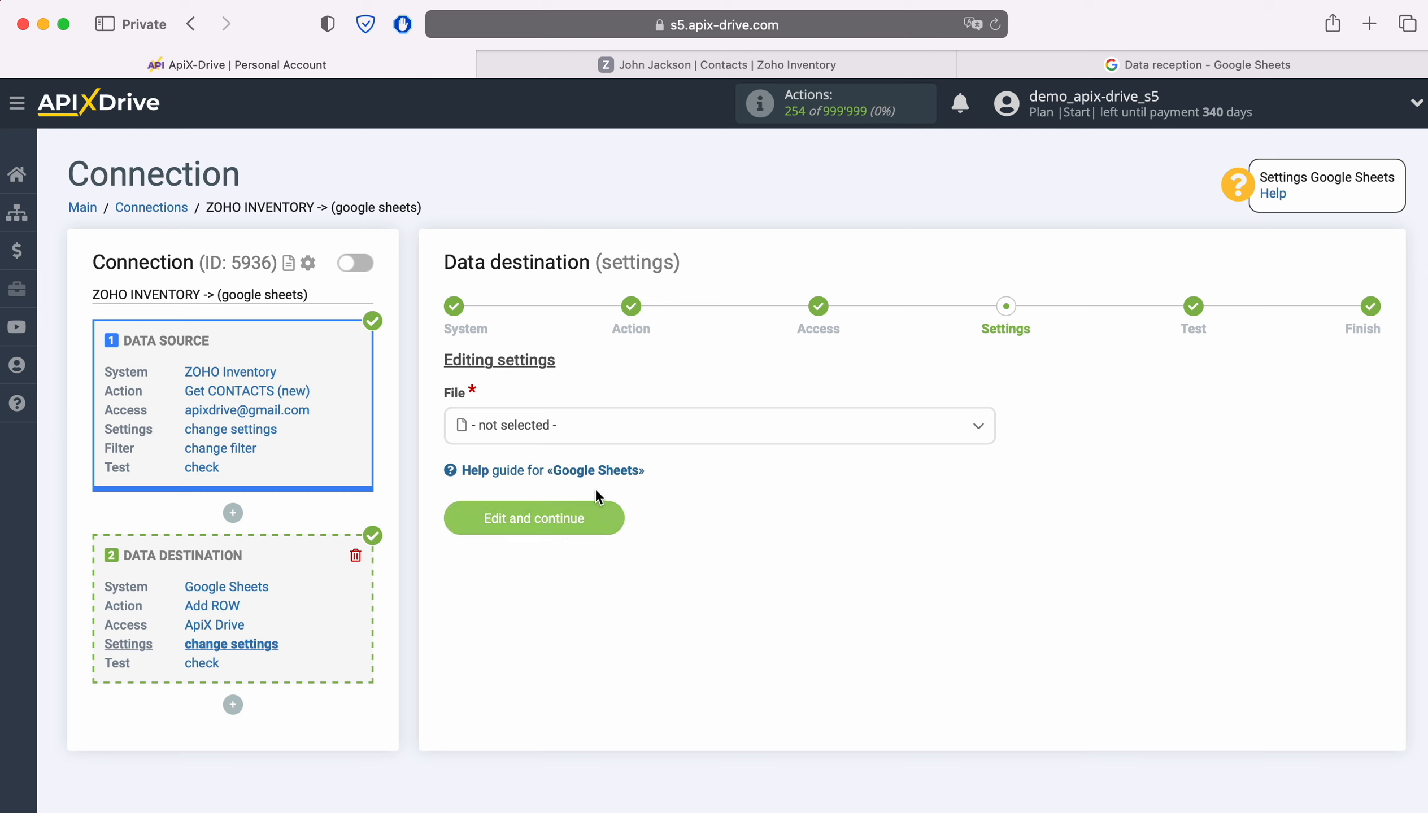
# Step: Target the Data reception spreadsheet file and its Data reception sheet
pyautogui.click(647, 425)
pyautogui.click(542, 533)
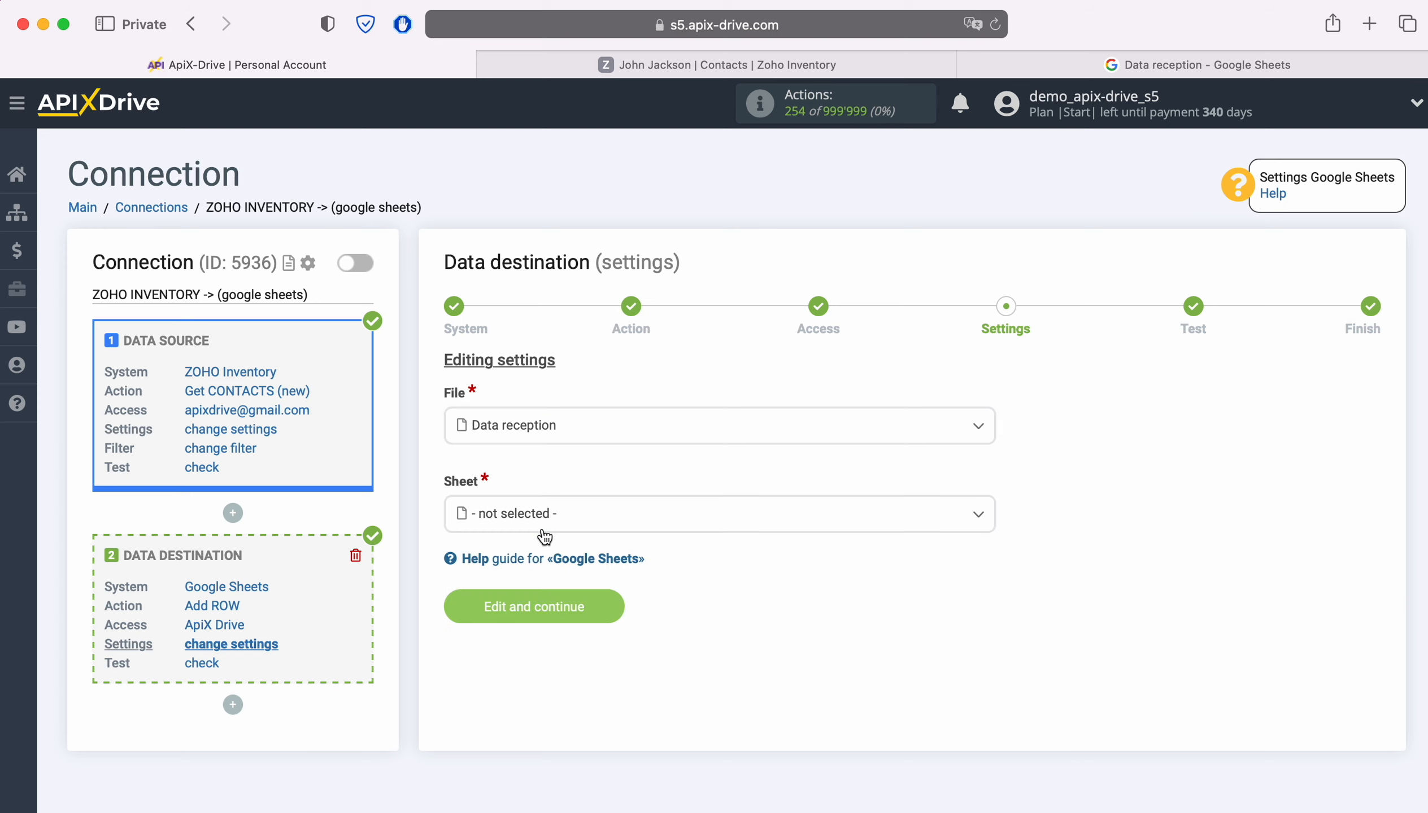
pyautogui.click(574, 521)
pyautogui.click(544, 615)
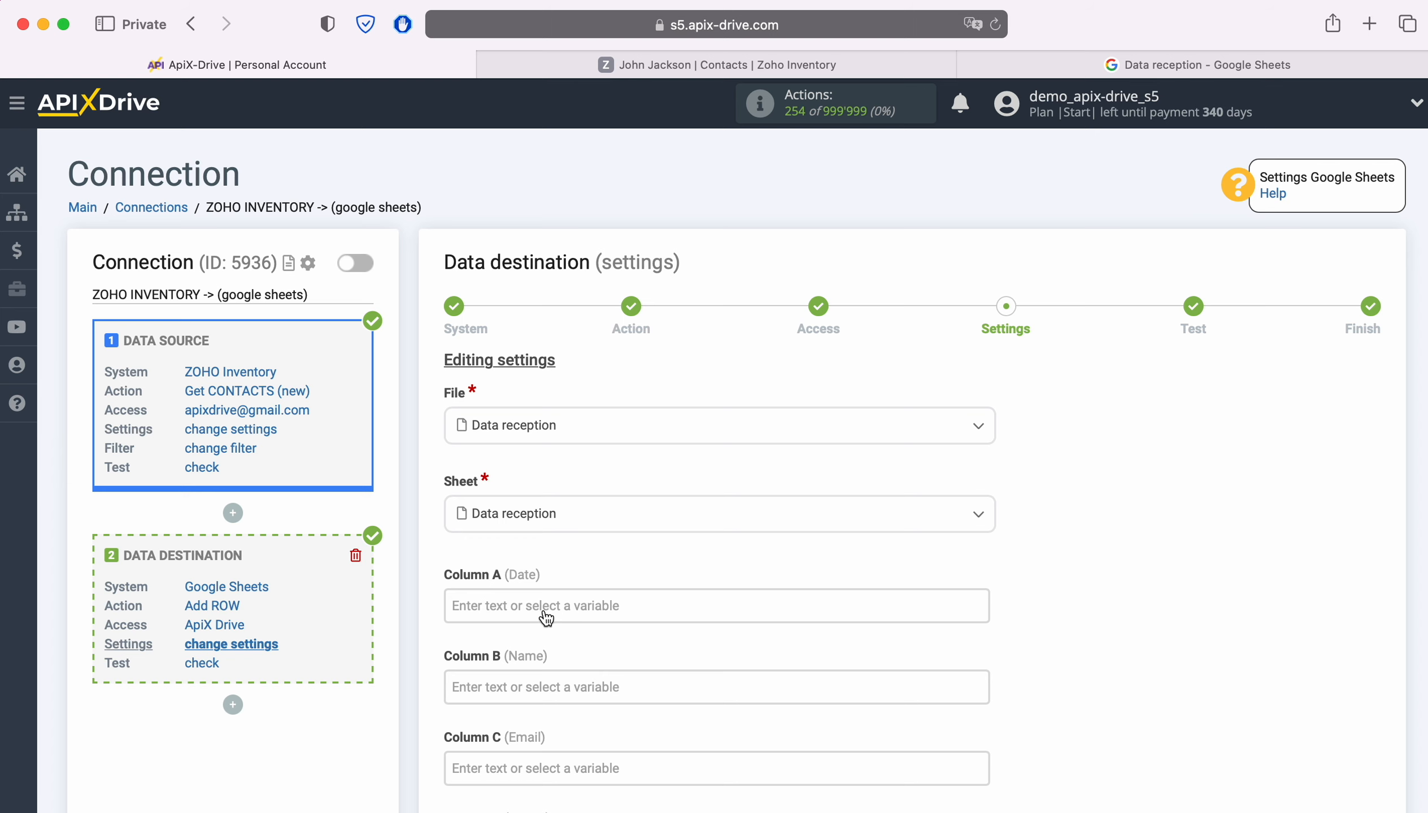
# Step: Map Column A to the contact's Creation date
pyautogui.click(546, 617)
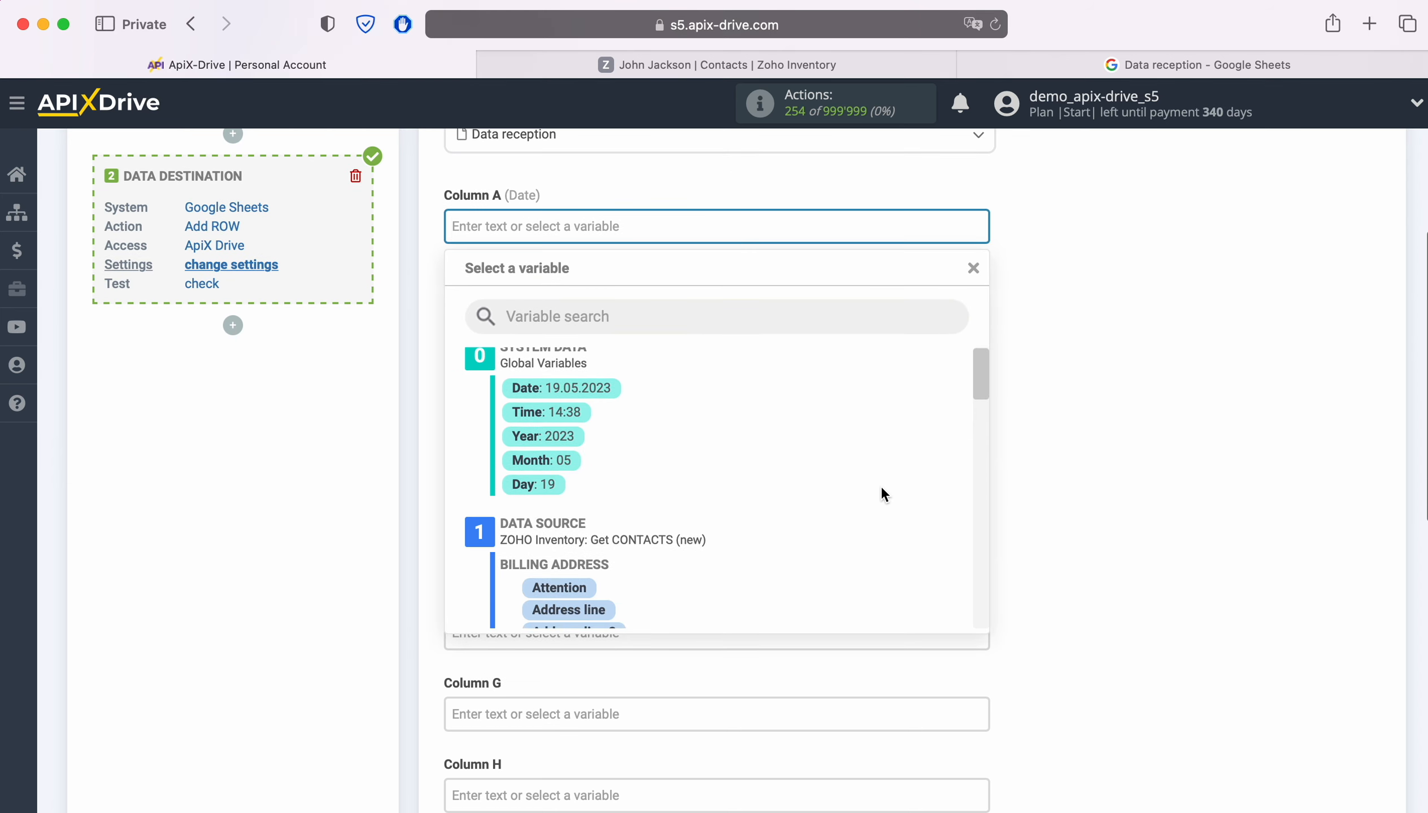
pyautogui.scroll(-10, 880, 485)
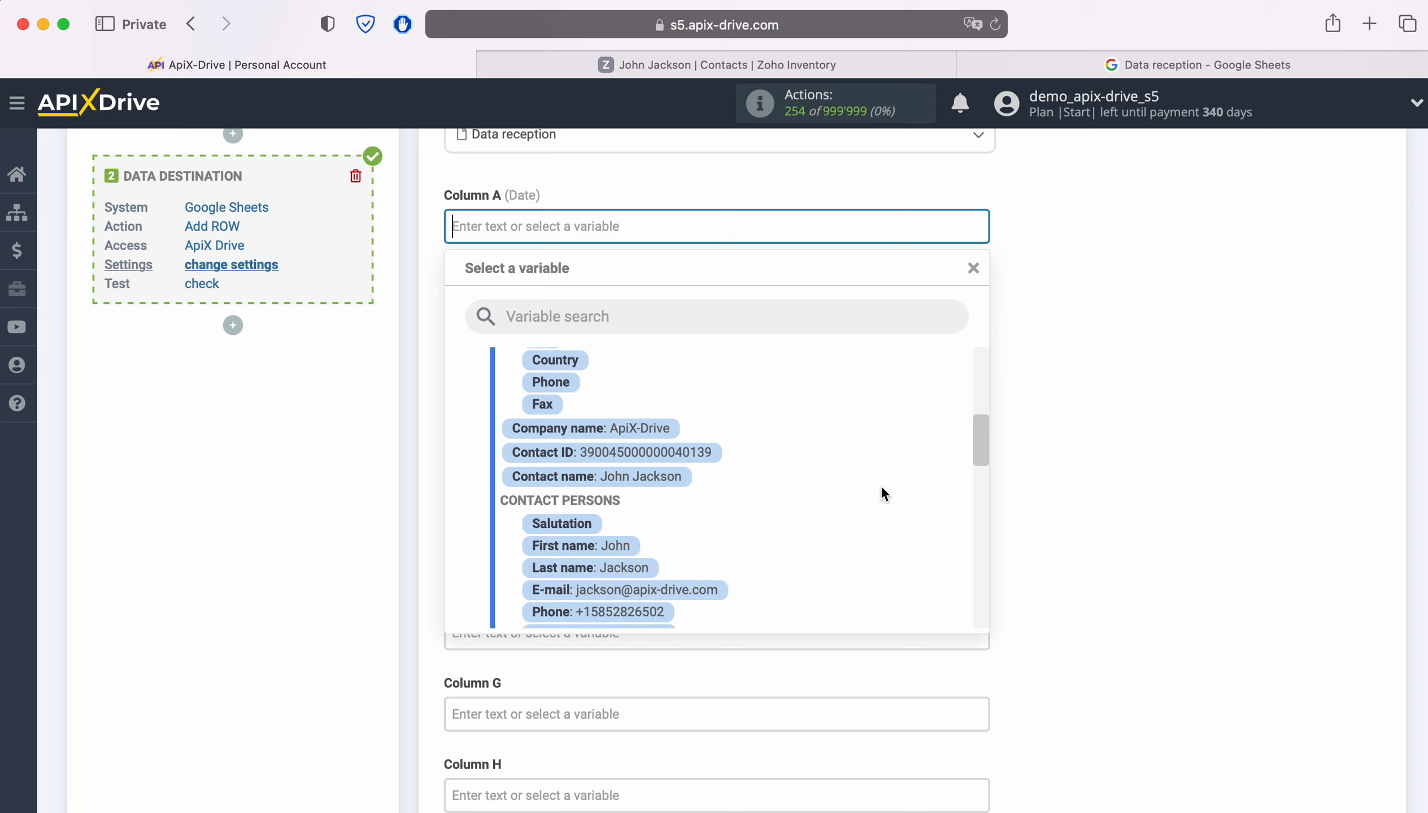
pyautogui.scroll(-8, 880, 494)
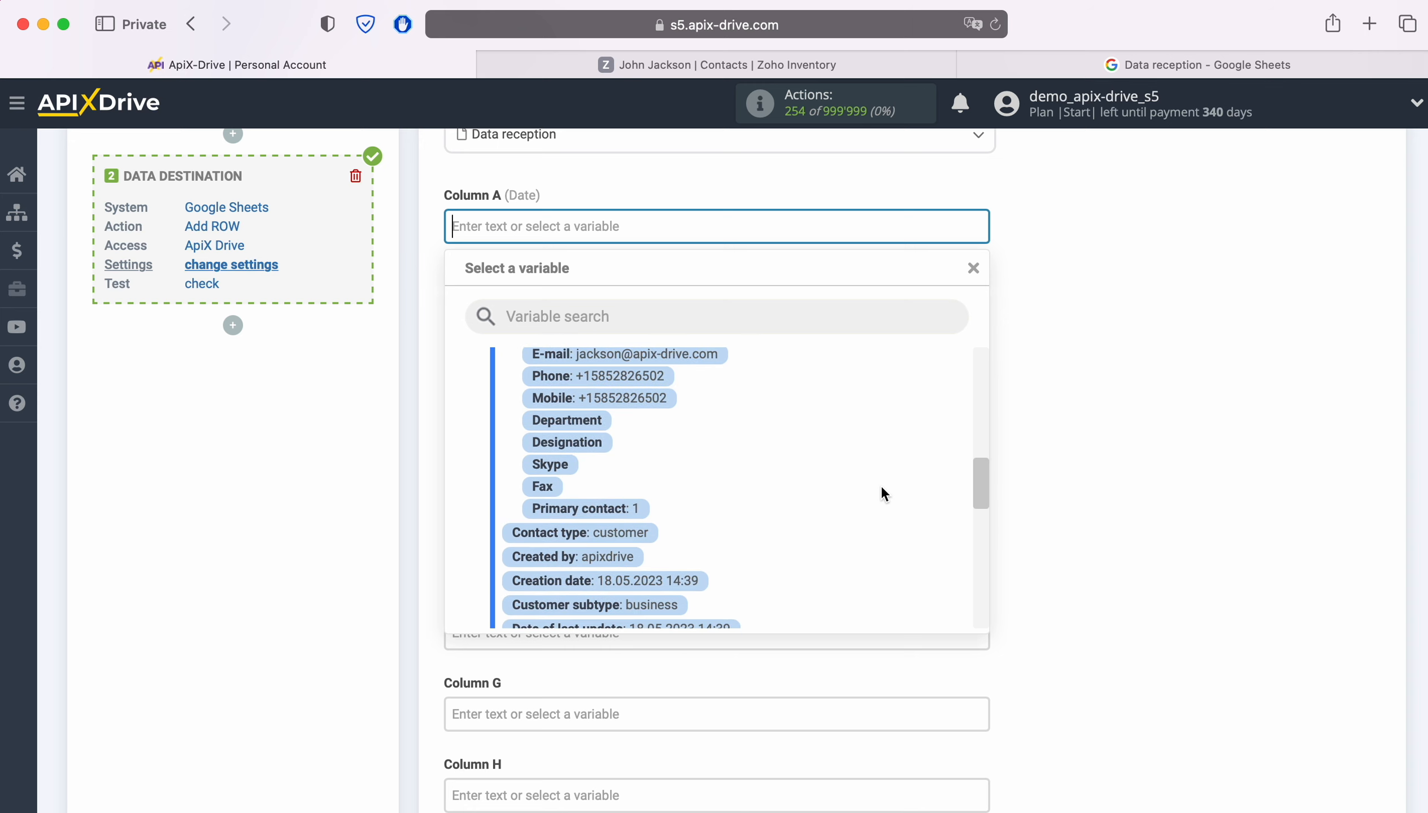
pyautogui.scroll(-2, 880, 494)
pyautogui.click(695, 514)
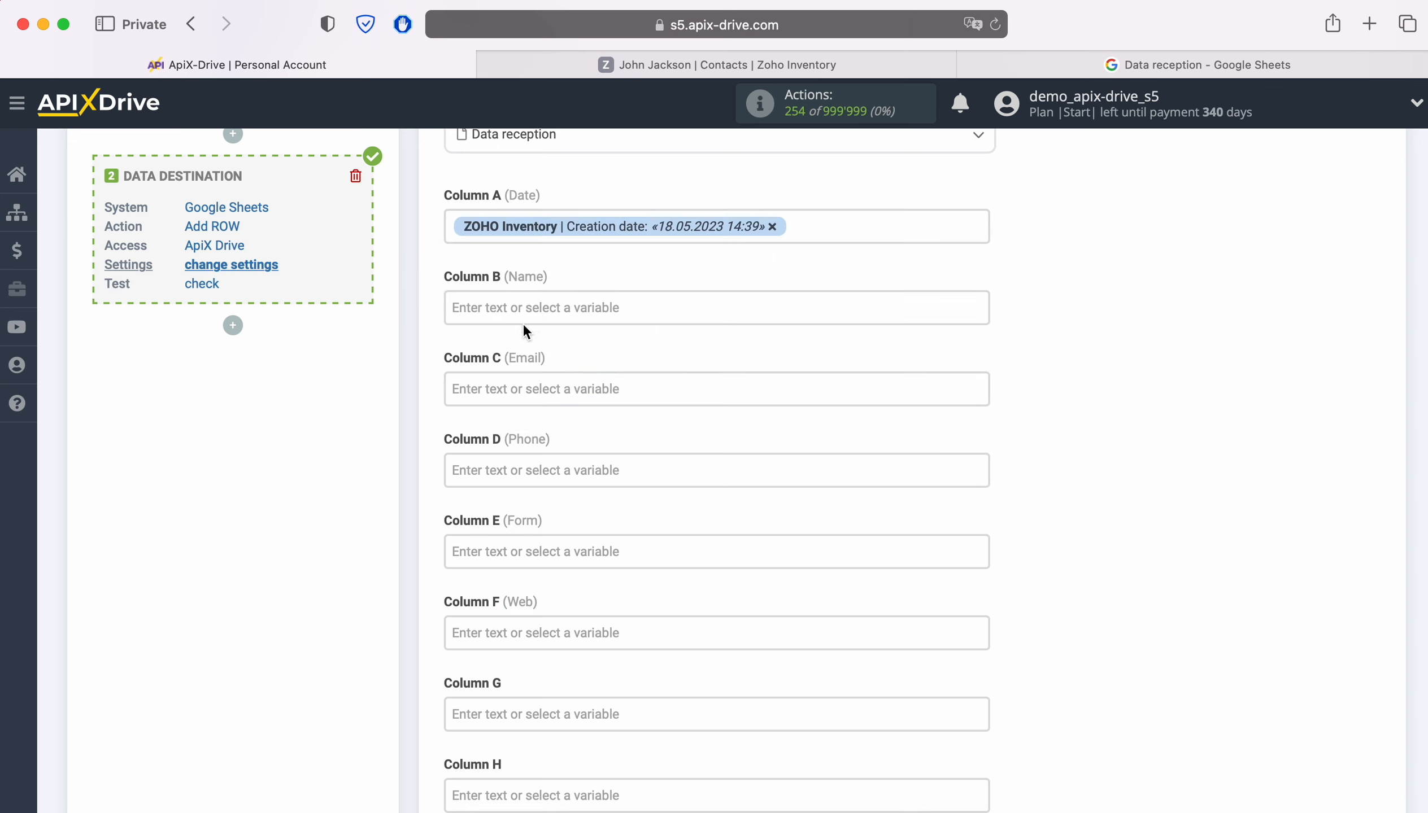
# Step: Fill Column B with the contact's First name and Last name variables
pyautogui.click(499, 309)
pyautogui.scroll(-9, 847, 488)
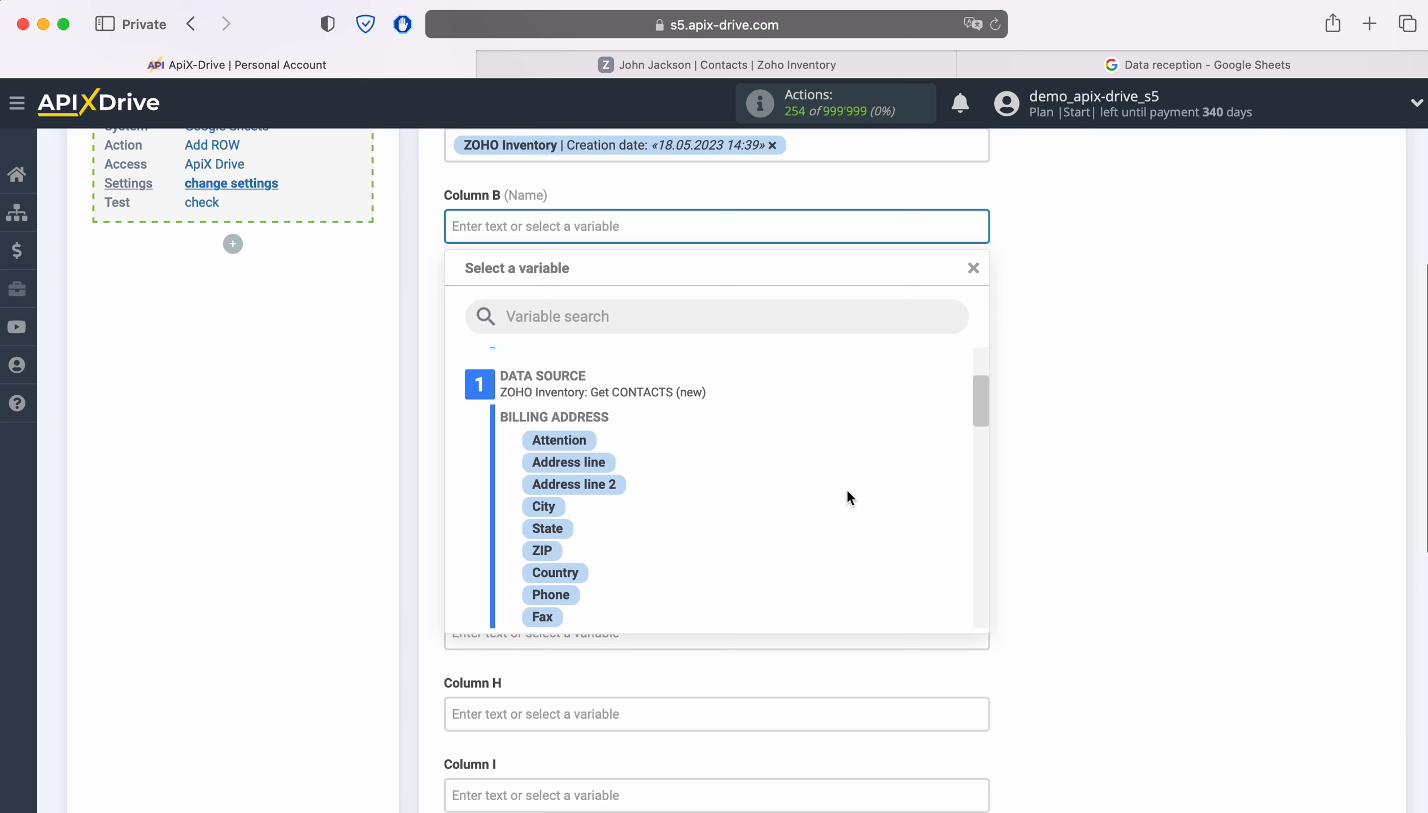
pyautogui.scroll(-5, 847, 488)
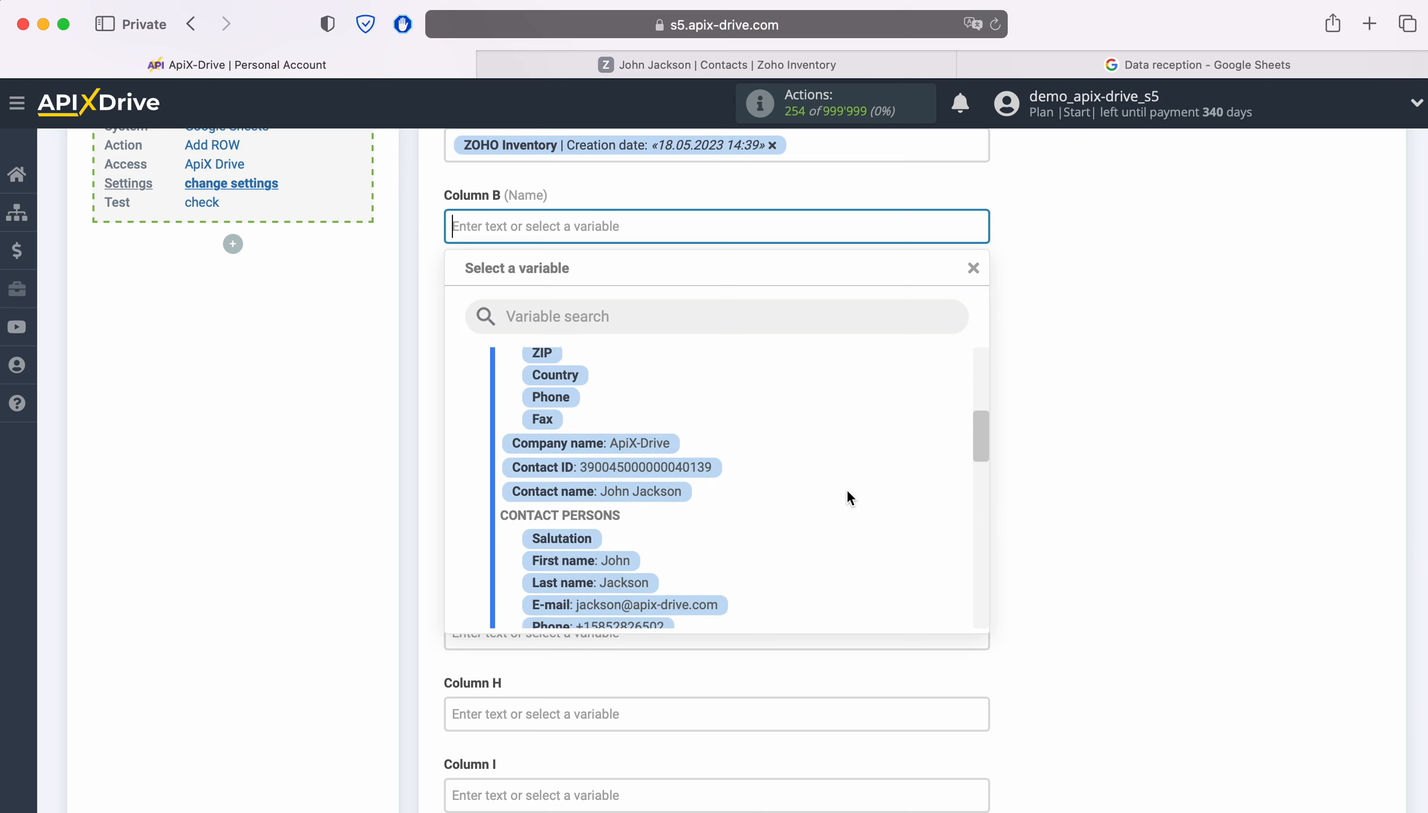
pyautogui.click(634, 498)
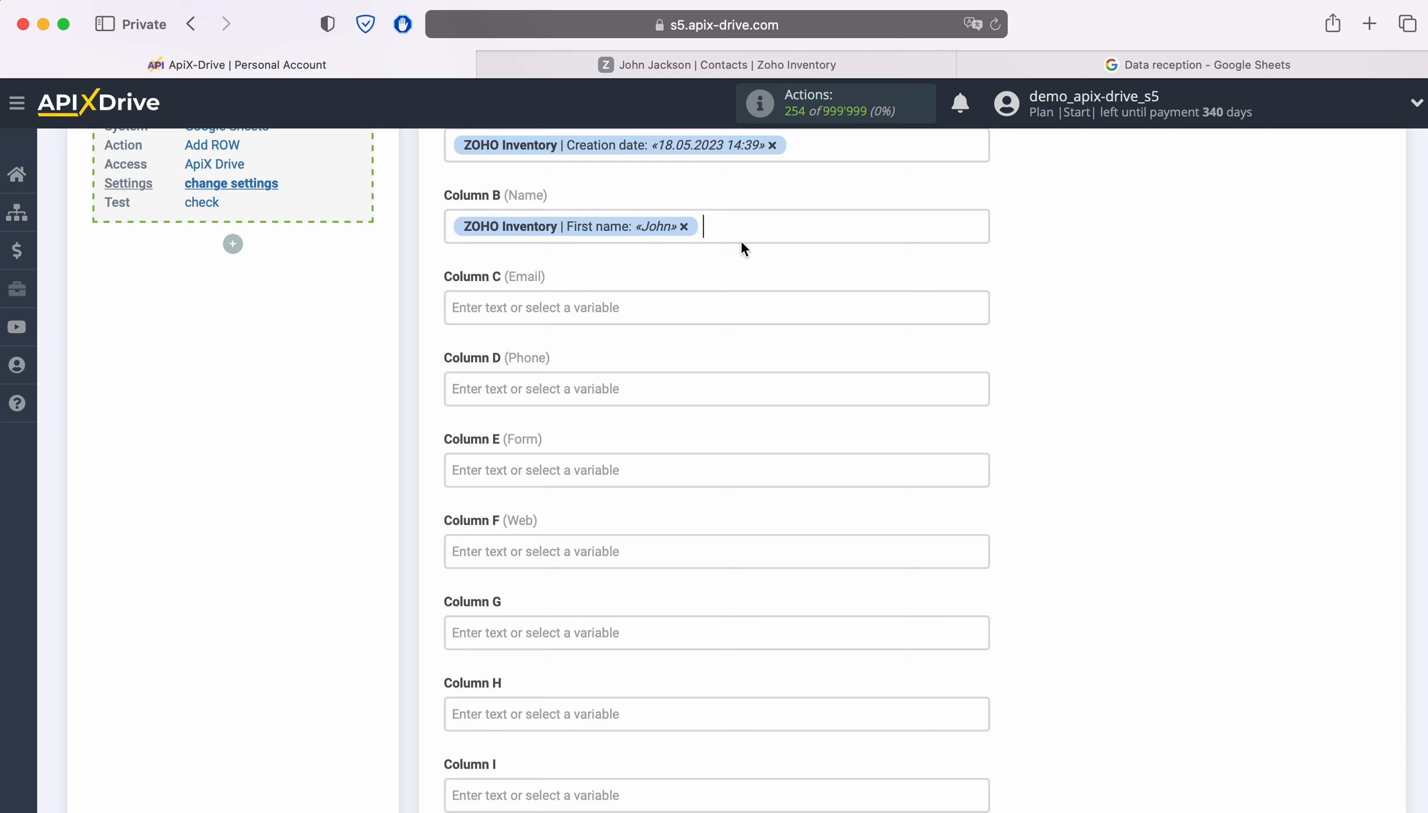
pyautogui.click(748, 226)
pyautogui.click(635, 520)
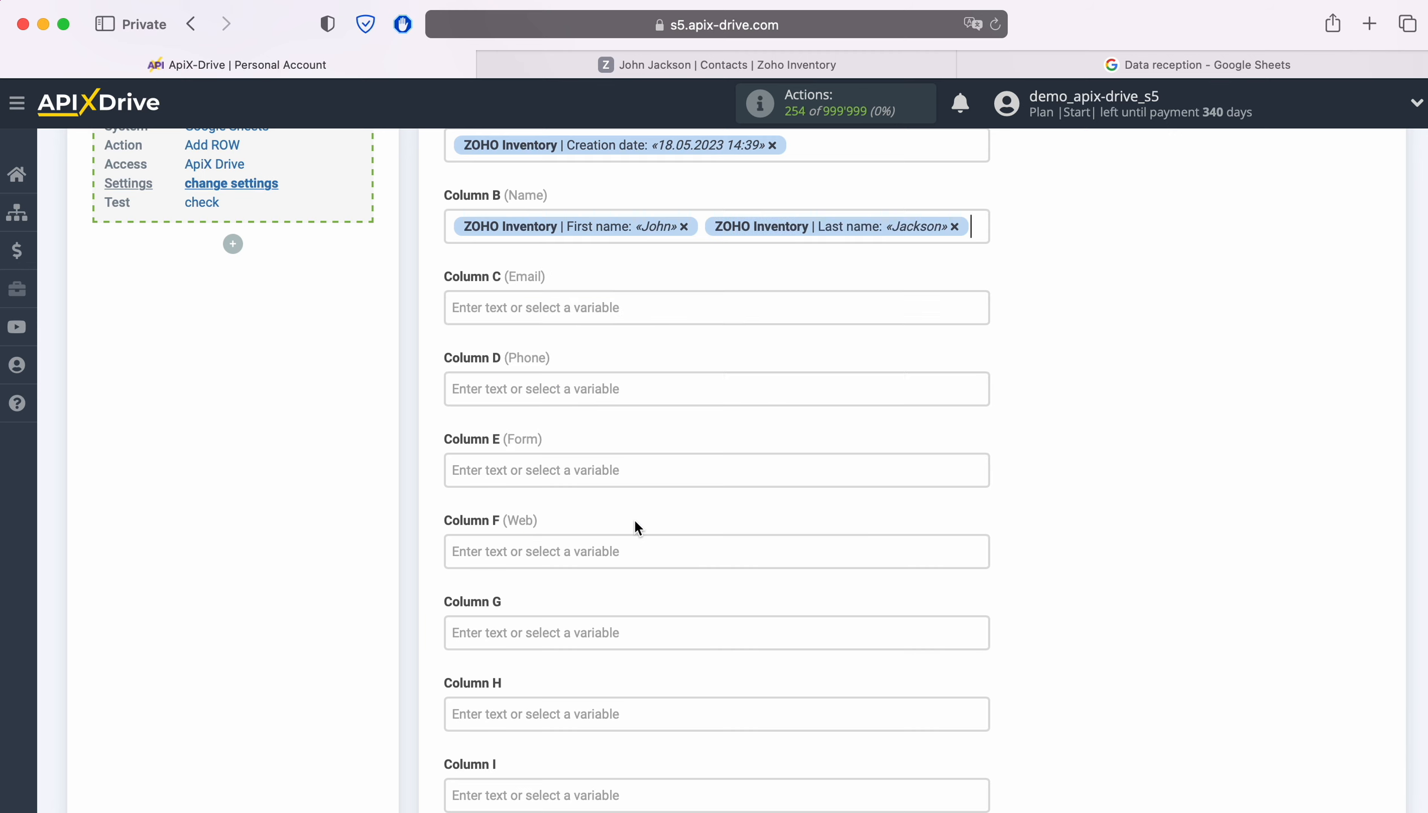
# Step: Map the contact's E-mail into Column C
pyautogui.click(596, 306)
pyautogui.scroll(-5, 900, 492)
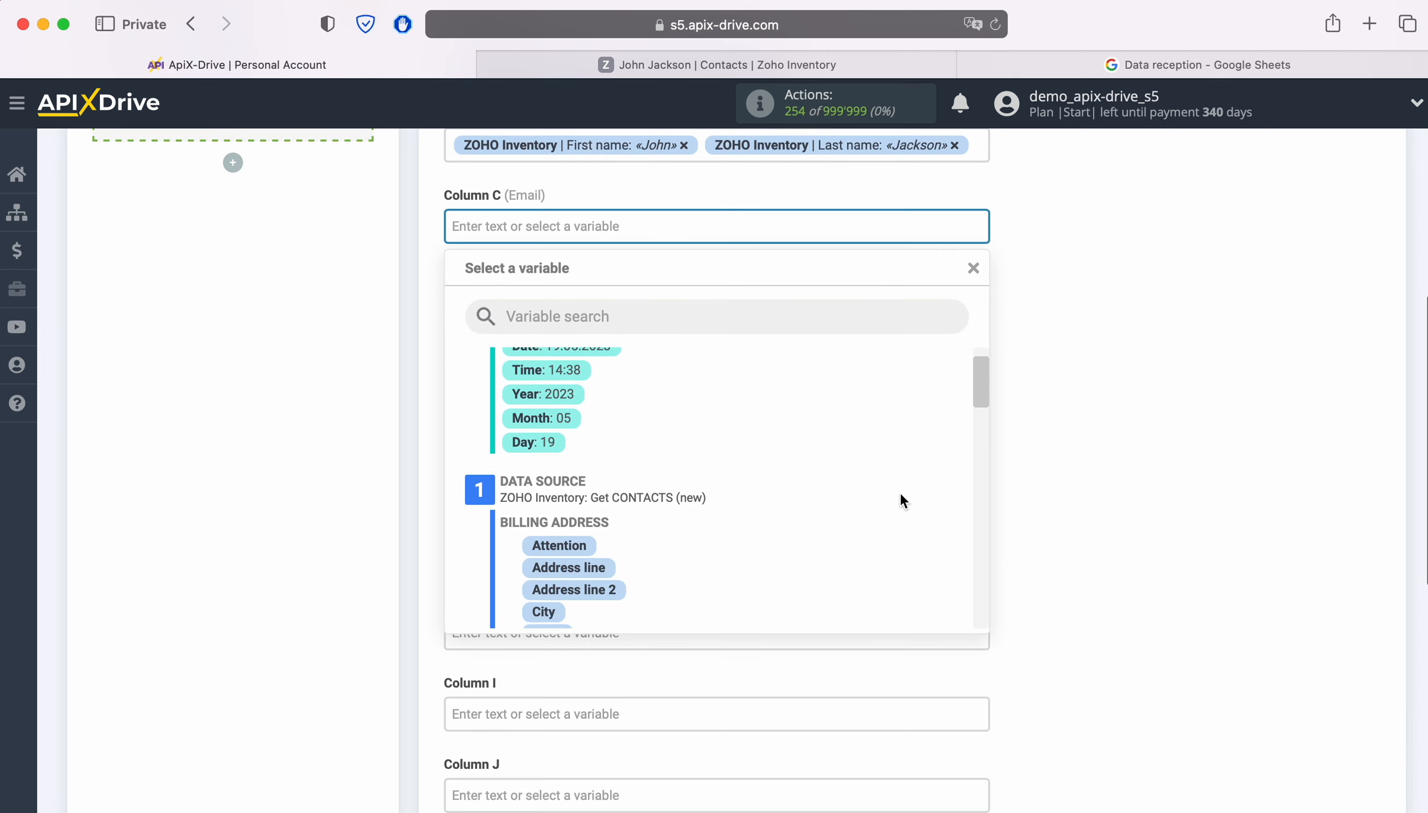
pyautogui.scroll(-5, 902, 500)
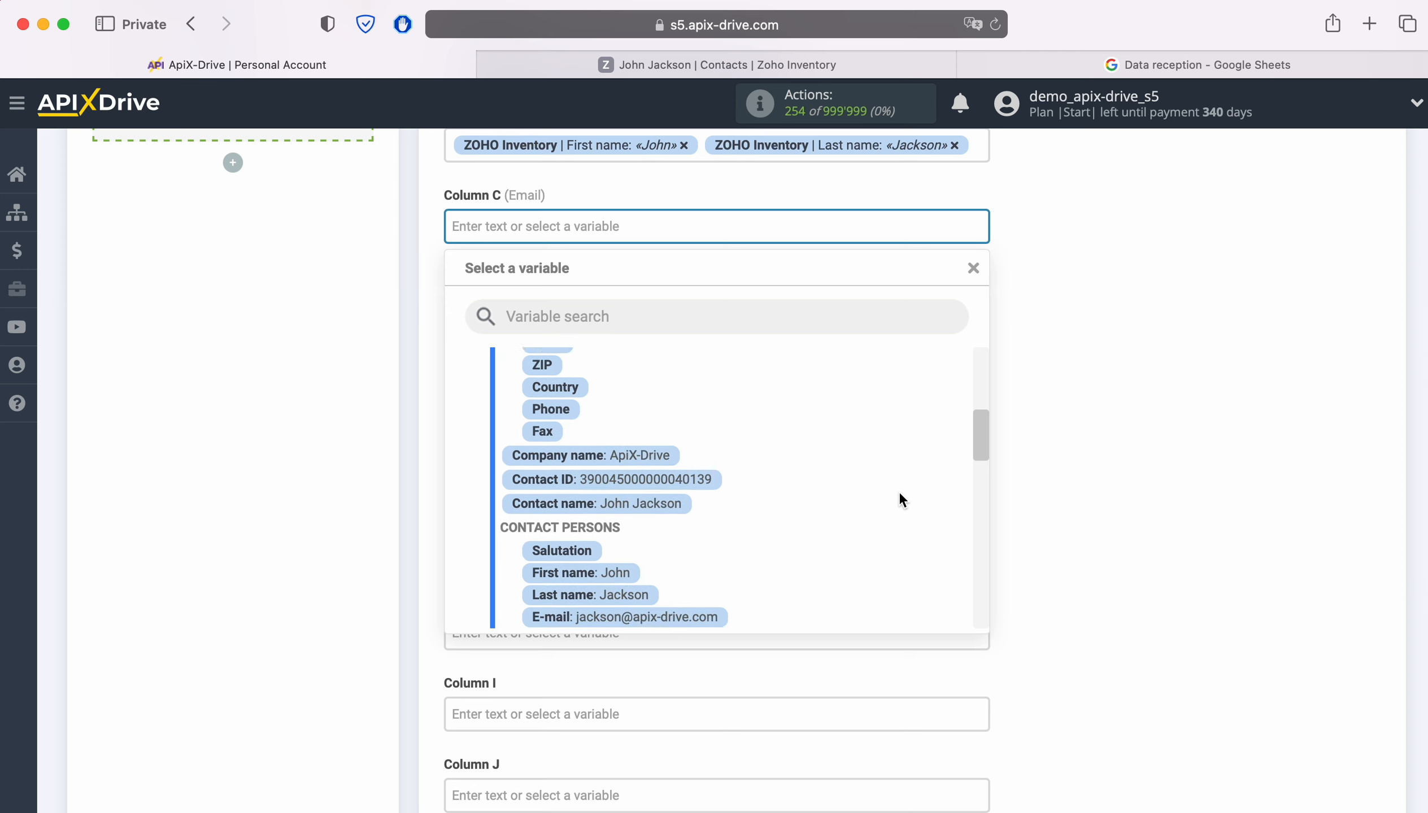
pyautogui.click(711, 555)
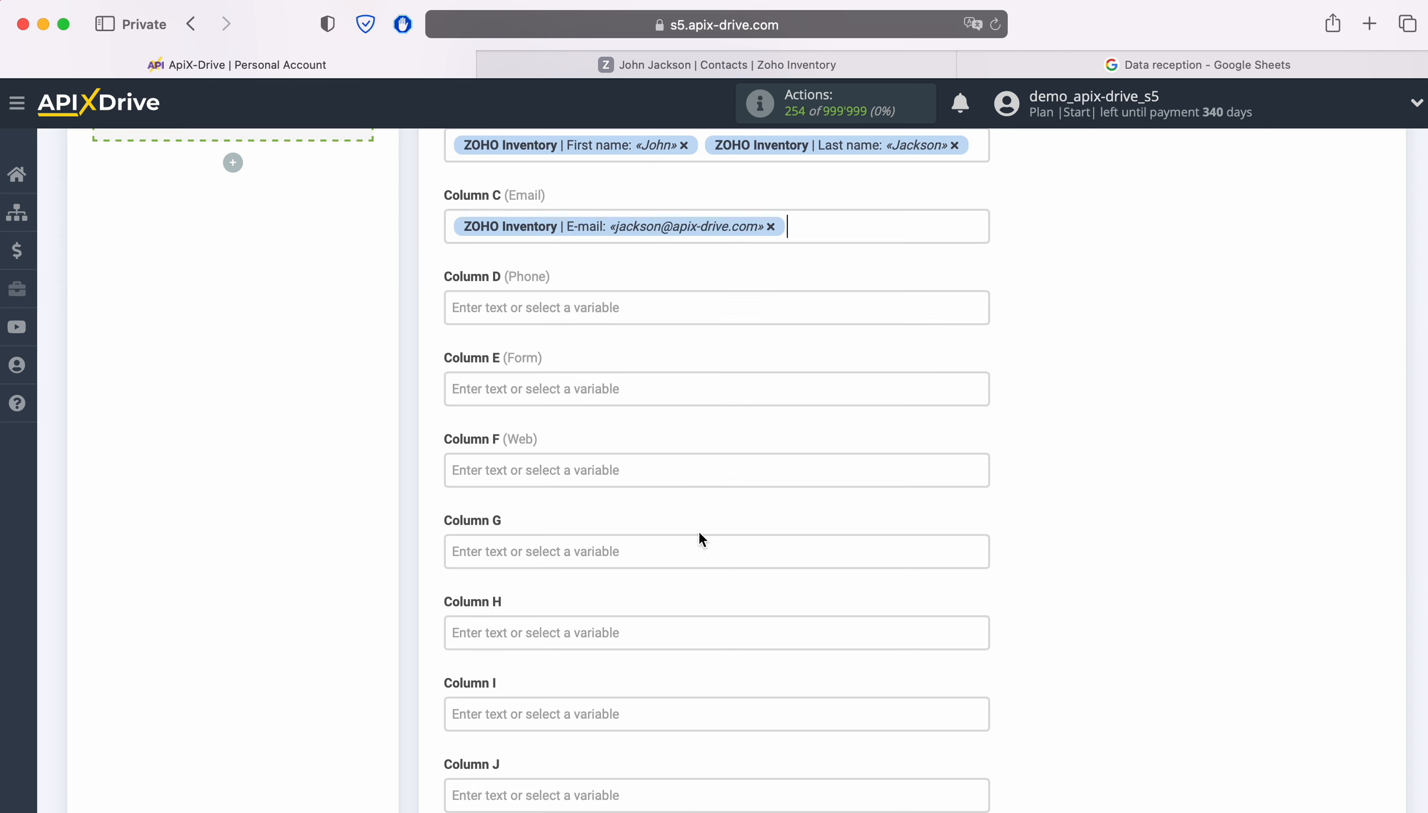
# Step: Open Column D's variable list and scroll down toward the Contact Persons fields
pyautogui.click(638, 306)
pyautogui.scroll(-5, 839, 441)
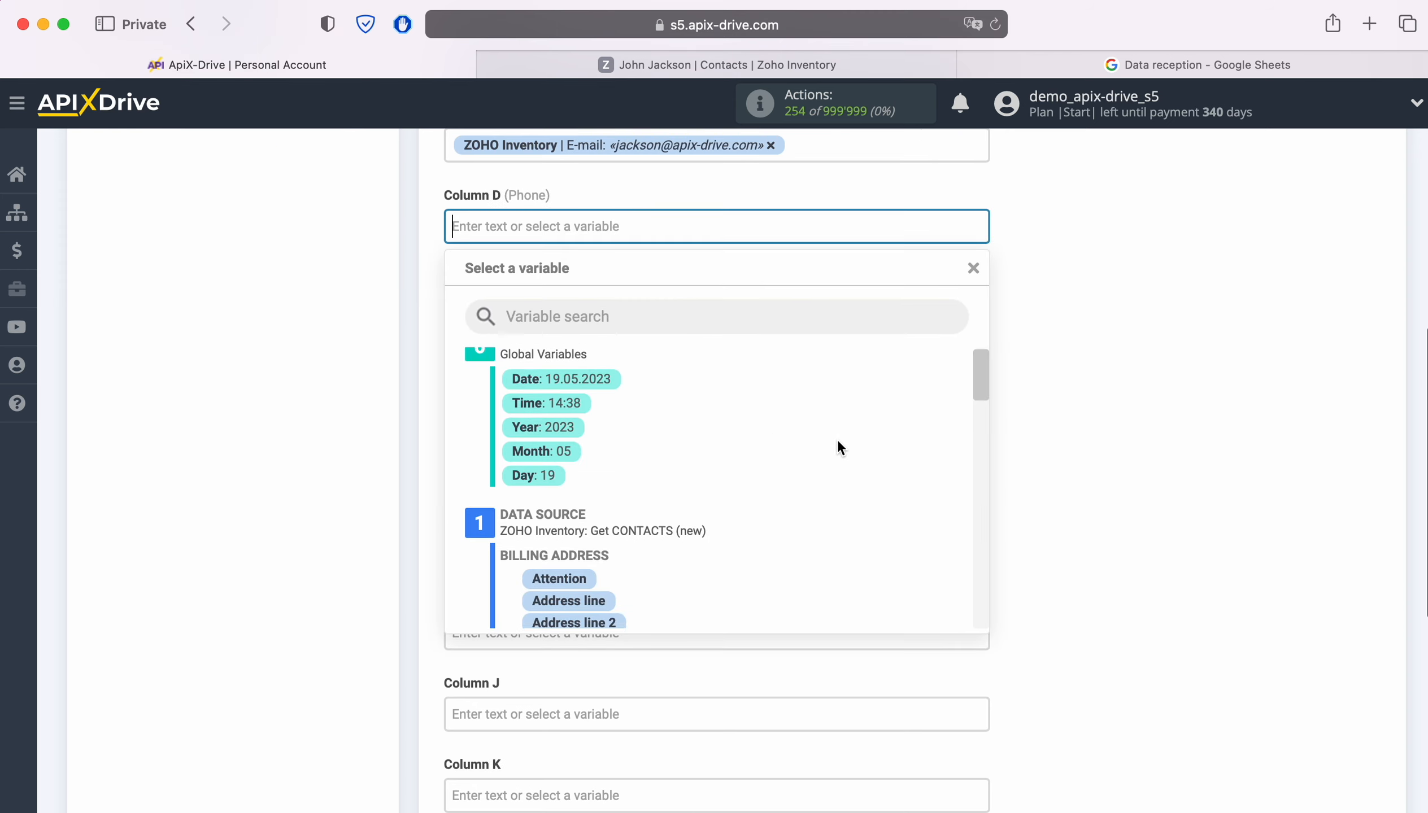
pyautogui.scroll(-3, 838, 442)
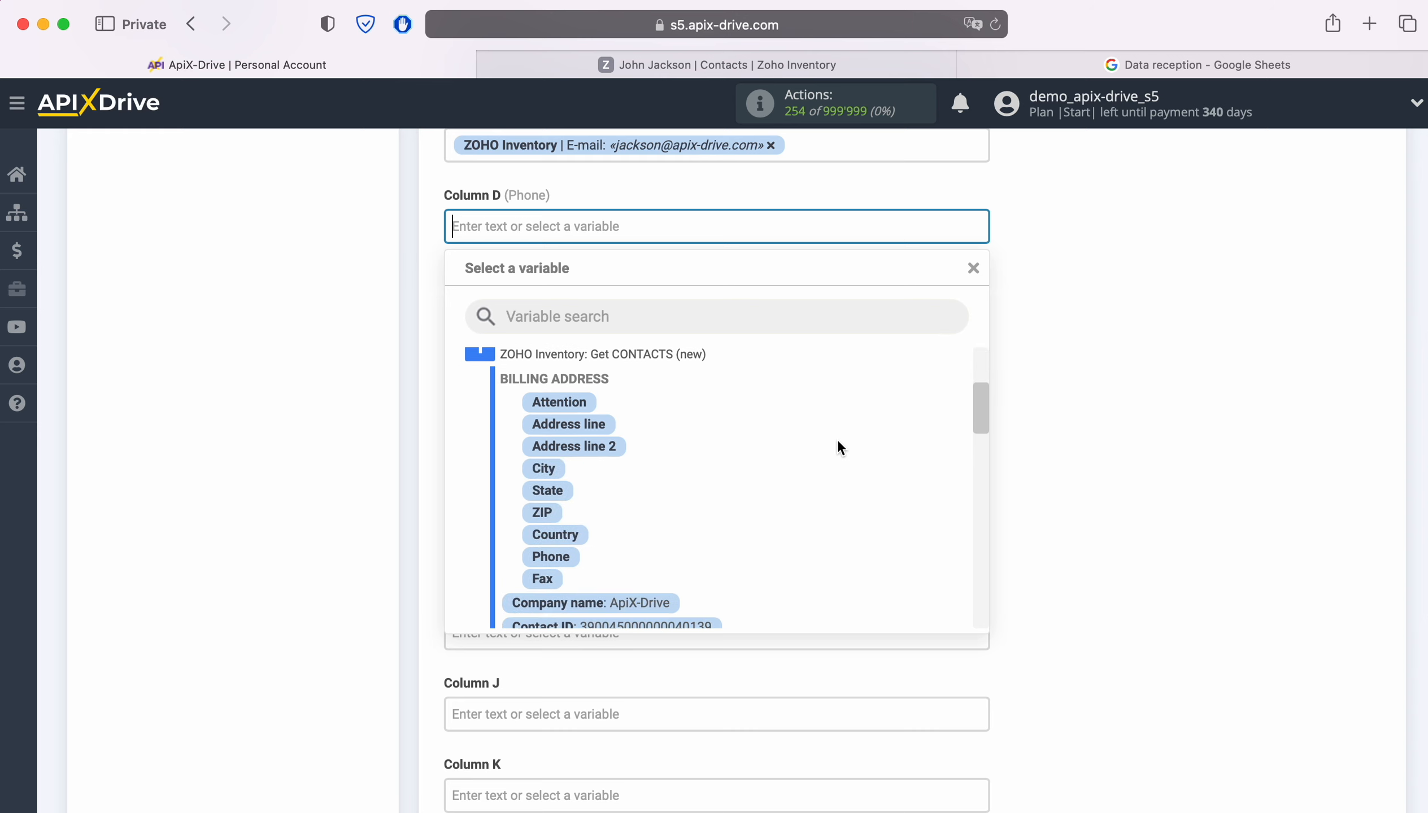
pyautogui.scroll(-3, 838, 441)
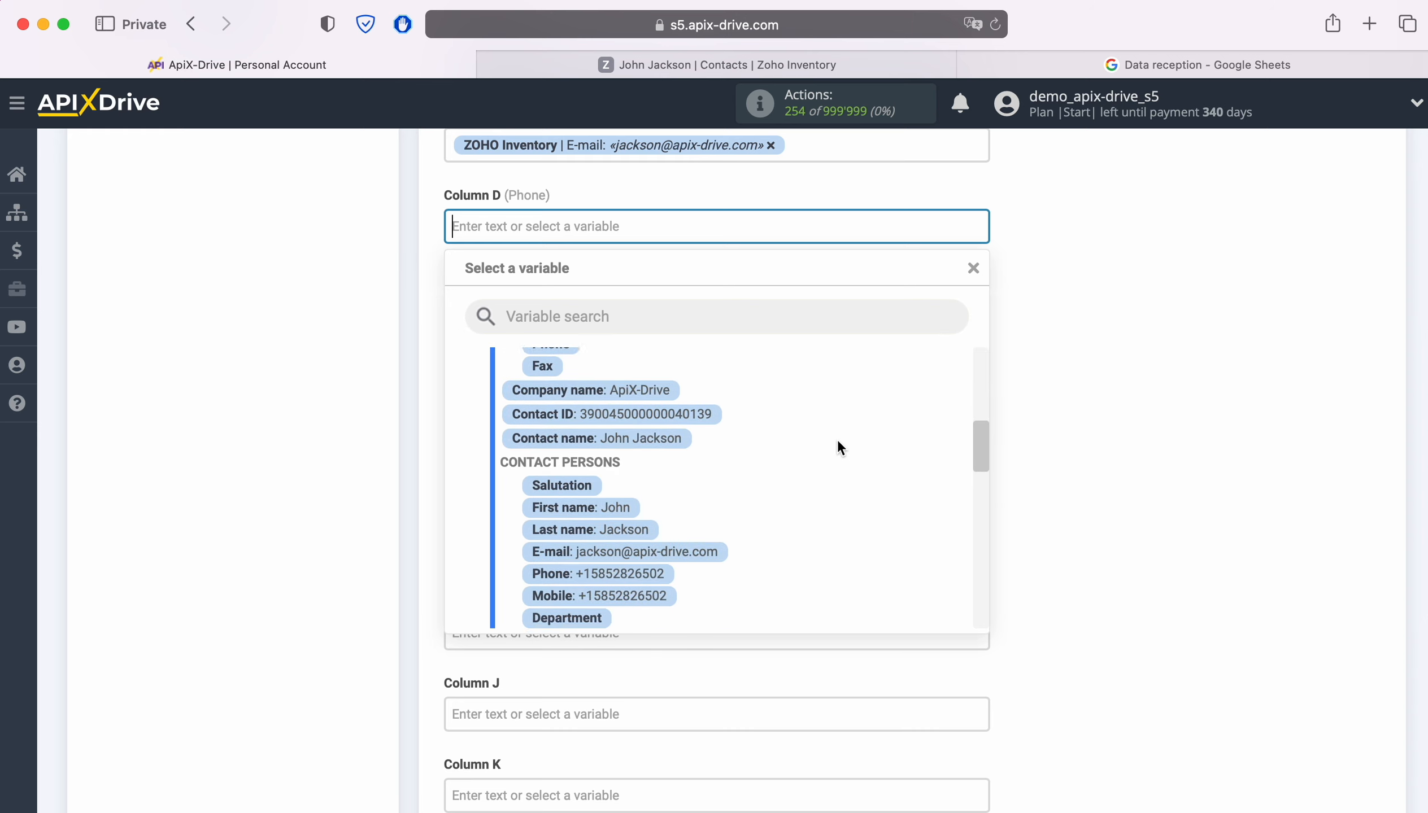
pyautogui.scroll(-1, 838, 445)
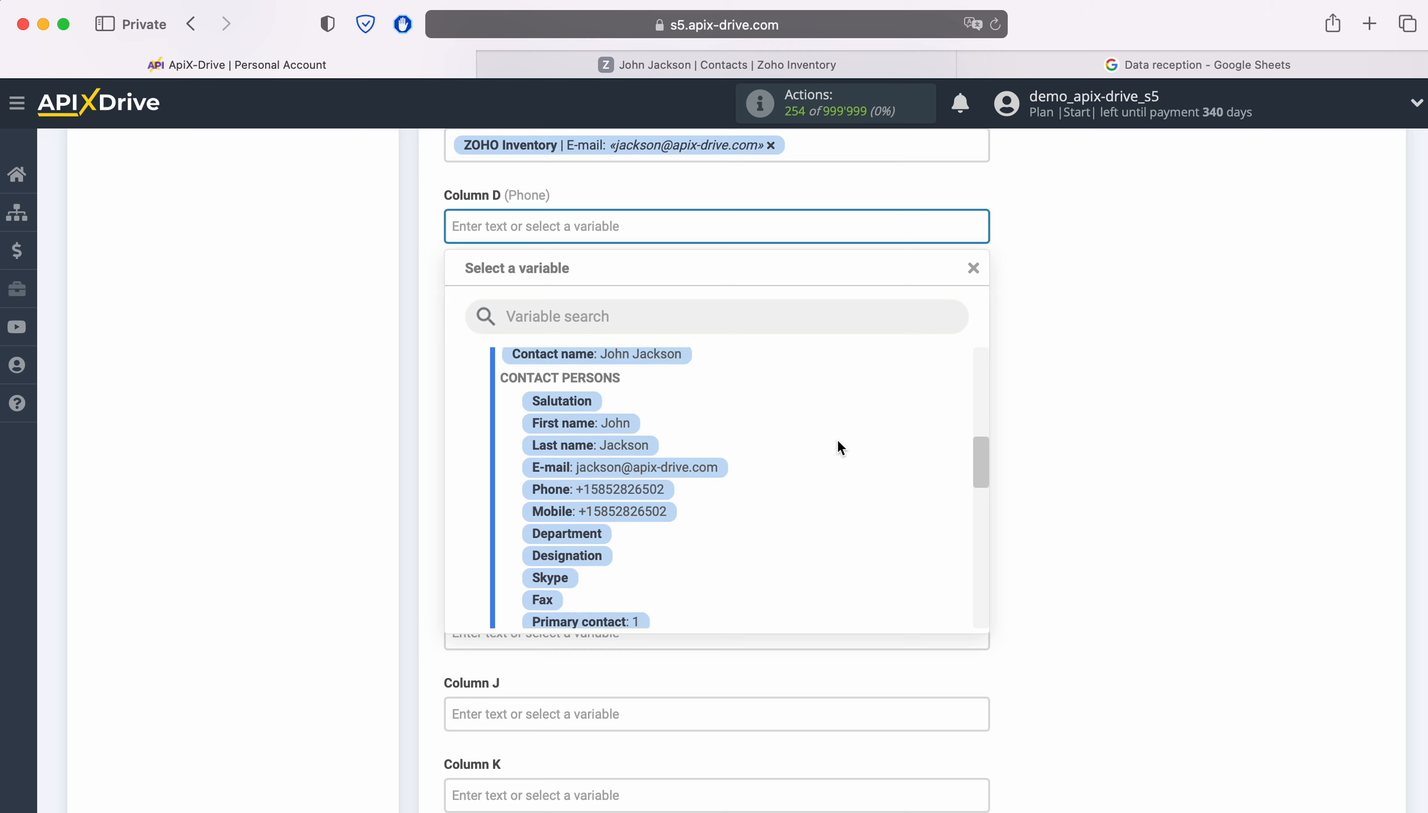
# Step: Map the contact's Phone to Column D and Website to Column F
pyautogui.click(653, 491)
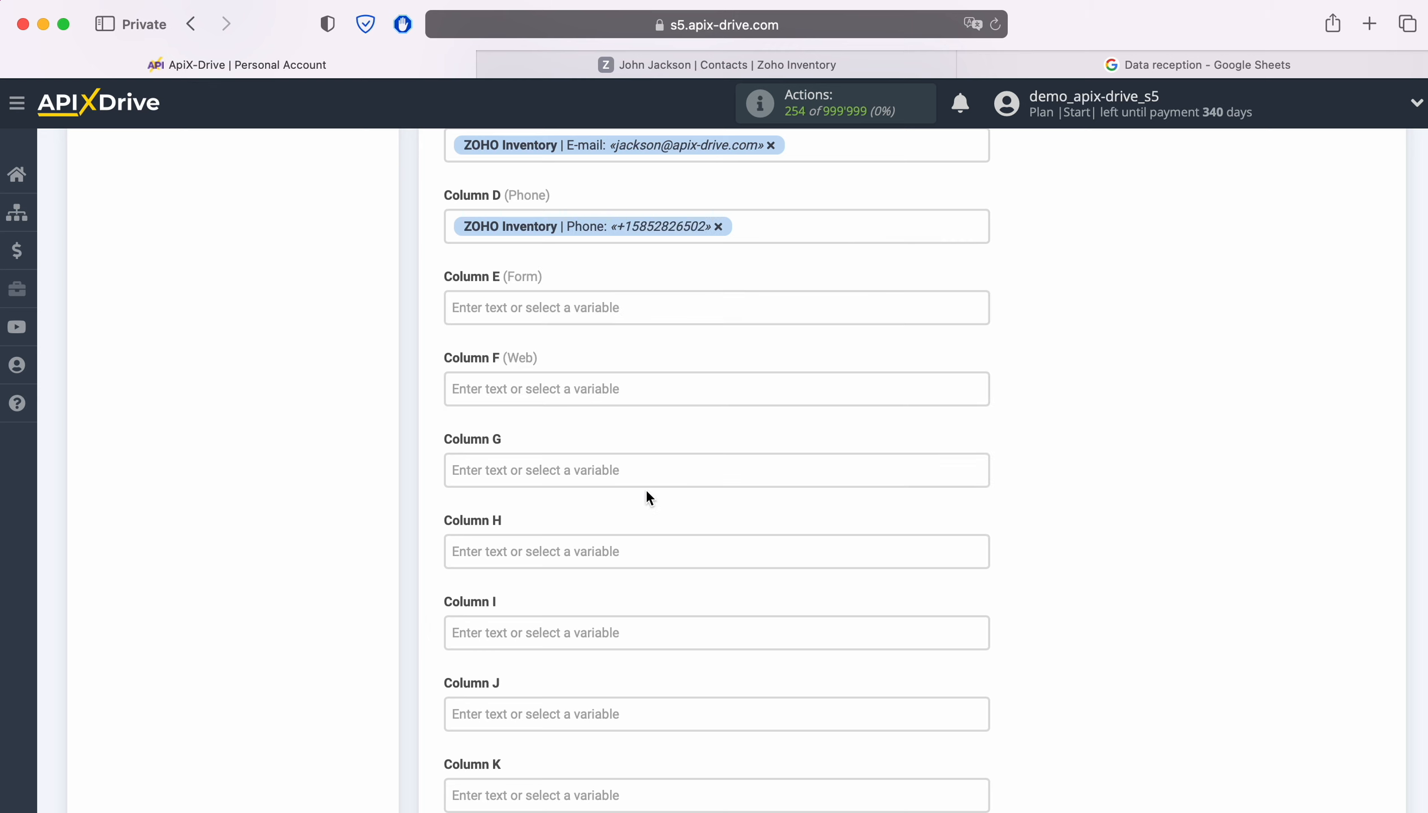
pyautogui.click(628, 389)
pyautogui.scroll(-6, 855, 506)
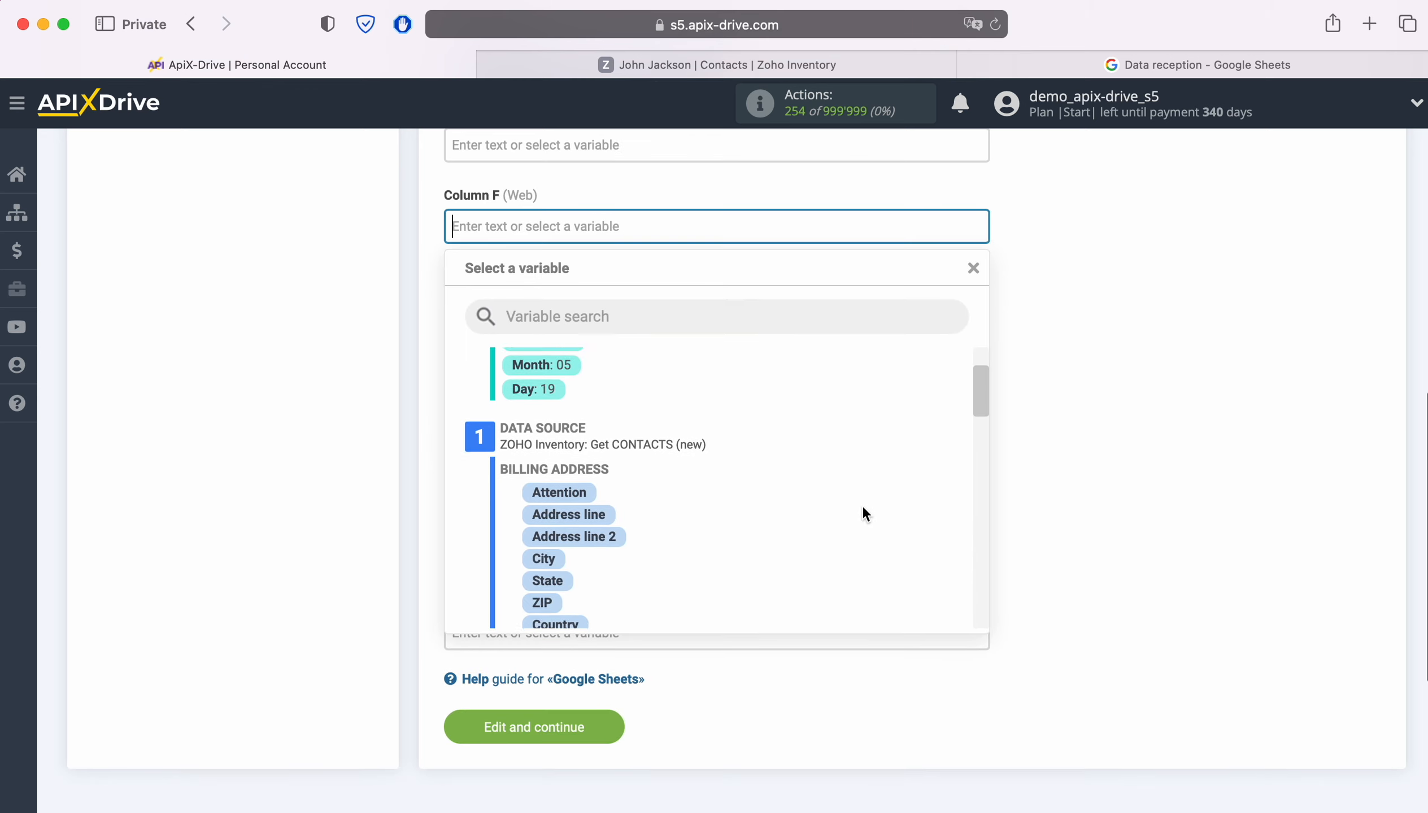
pyautogui.scroll(-5, 865, 505)
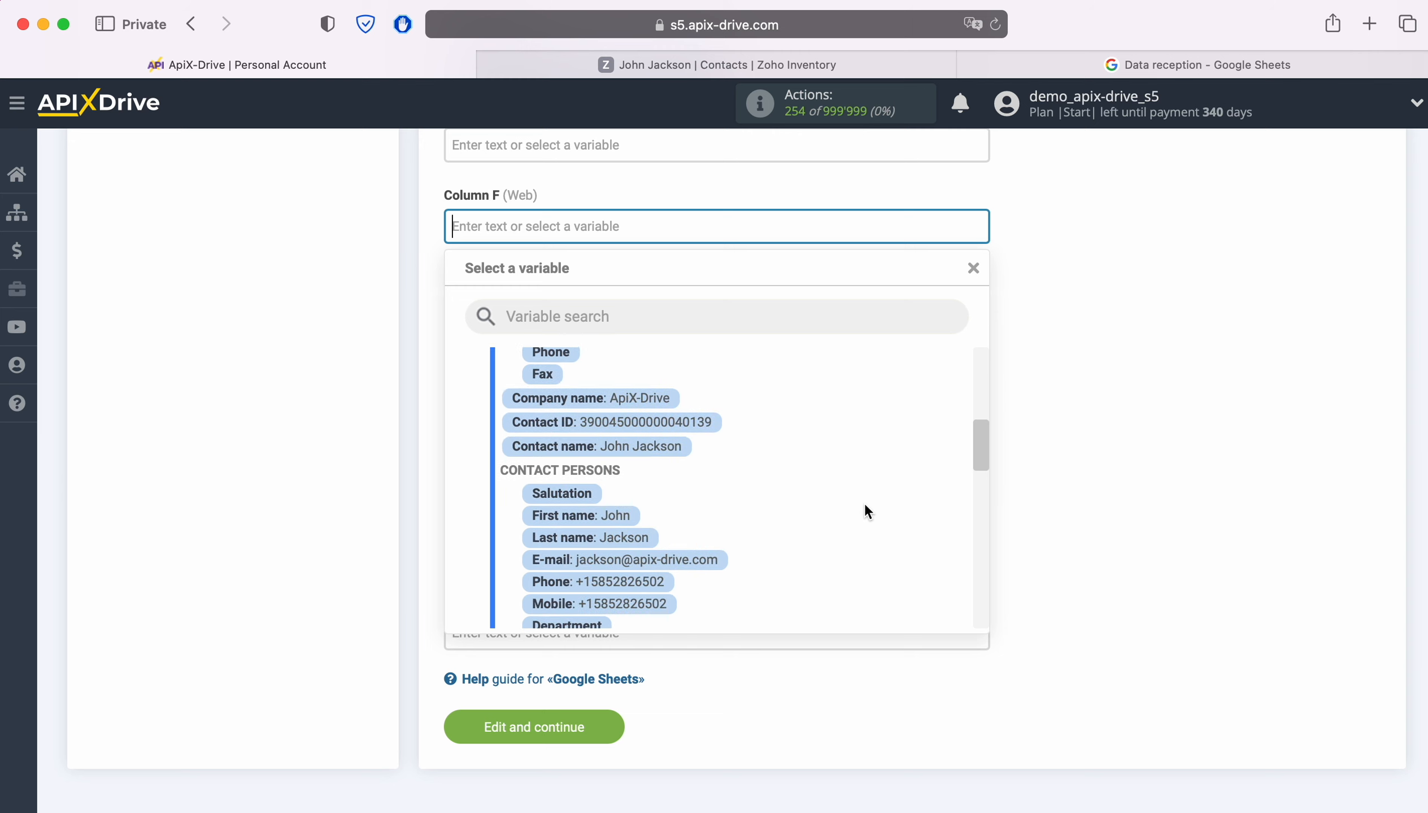
pyautogui.scroll(-6, 864, 512)
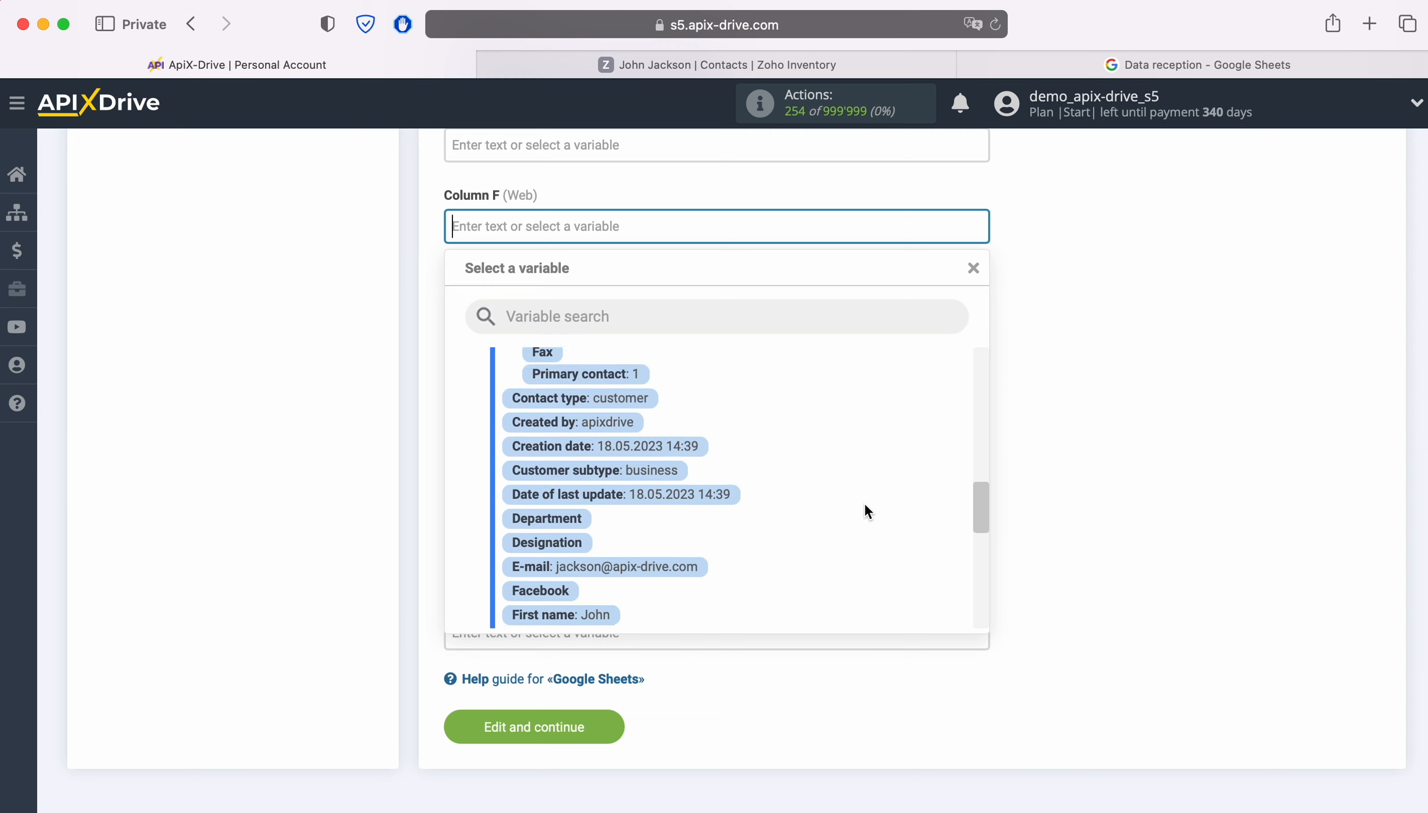
pyautogui.scroll(-5, 865, 504)
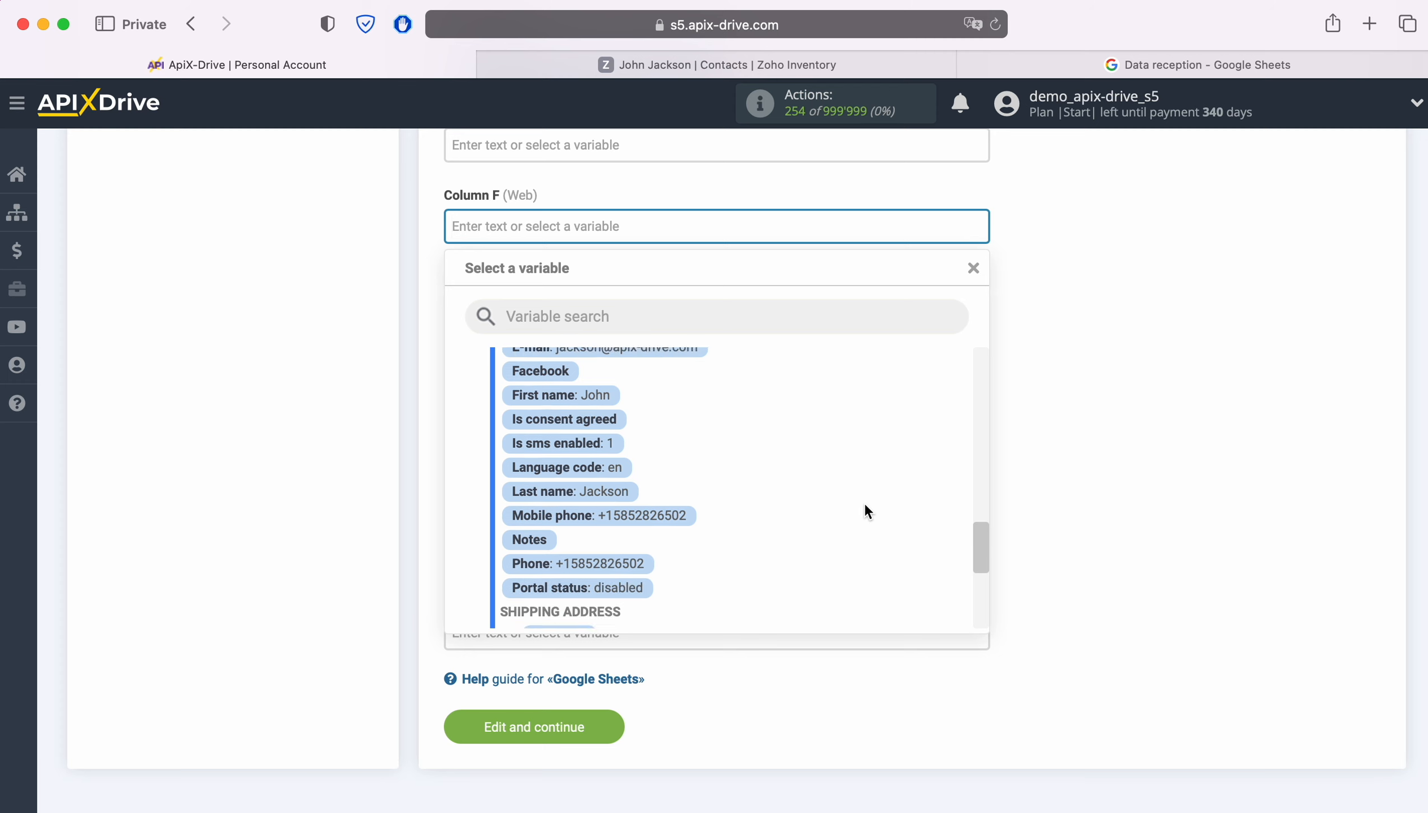
pyautogui.scroll(-3, 864, 503)
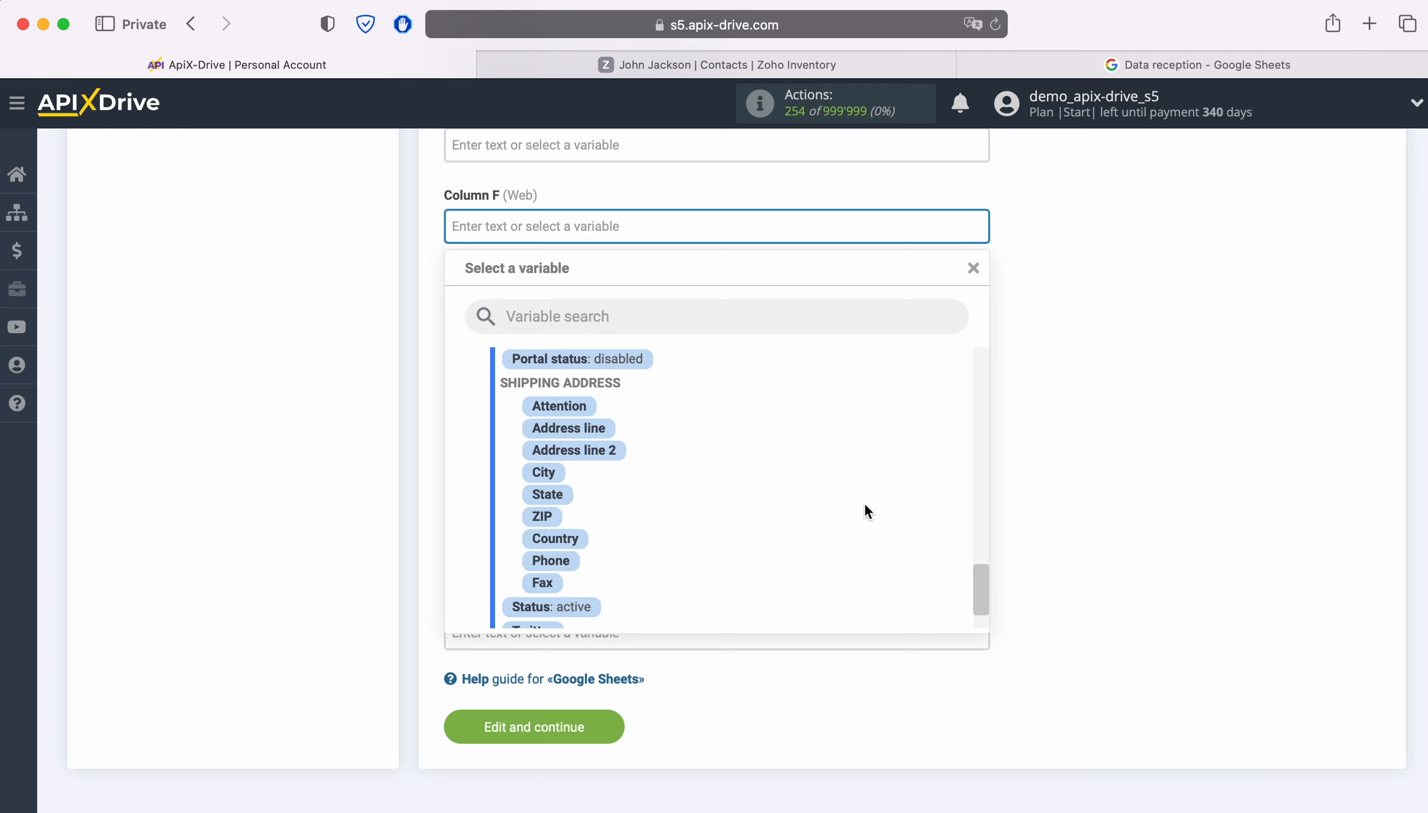
pyautogui.click(662, 584)
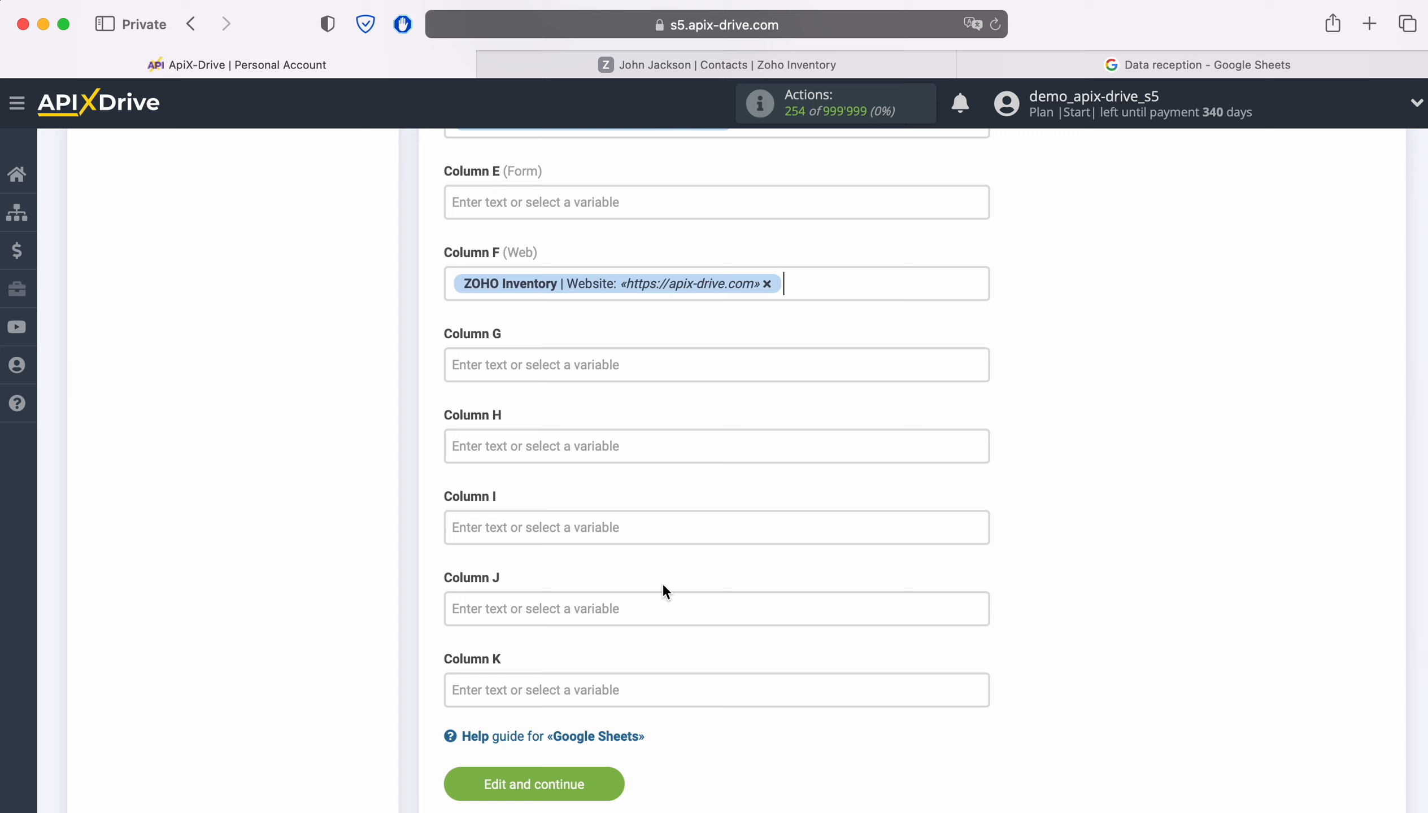
# Step: Enter 'New Contact from Zoho Inventory' as Column E's fixed text and save the mapping
pyautogui.click(510, 199)
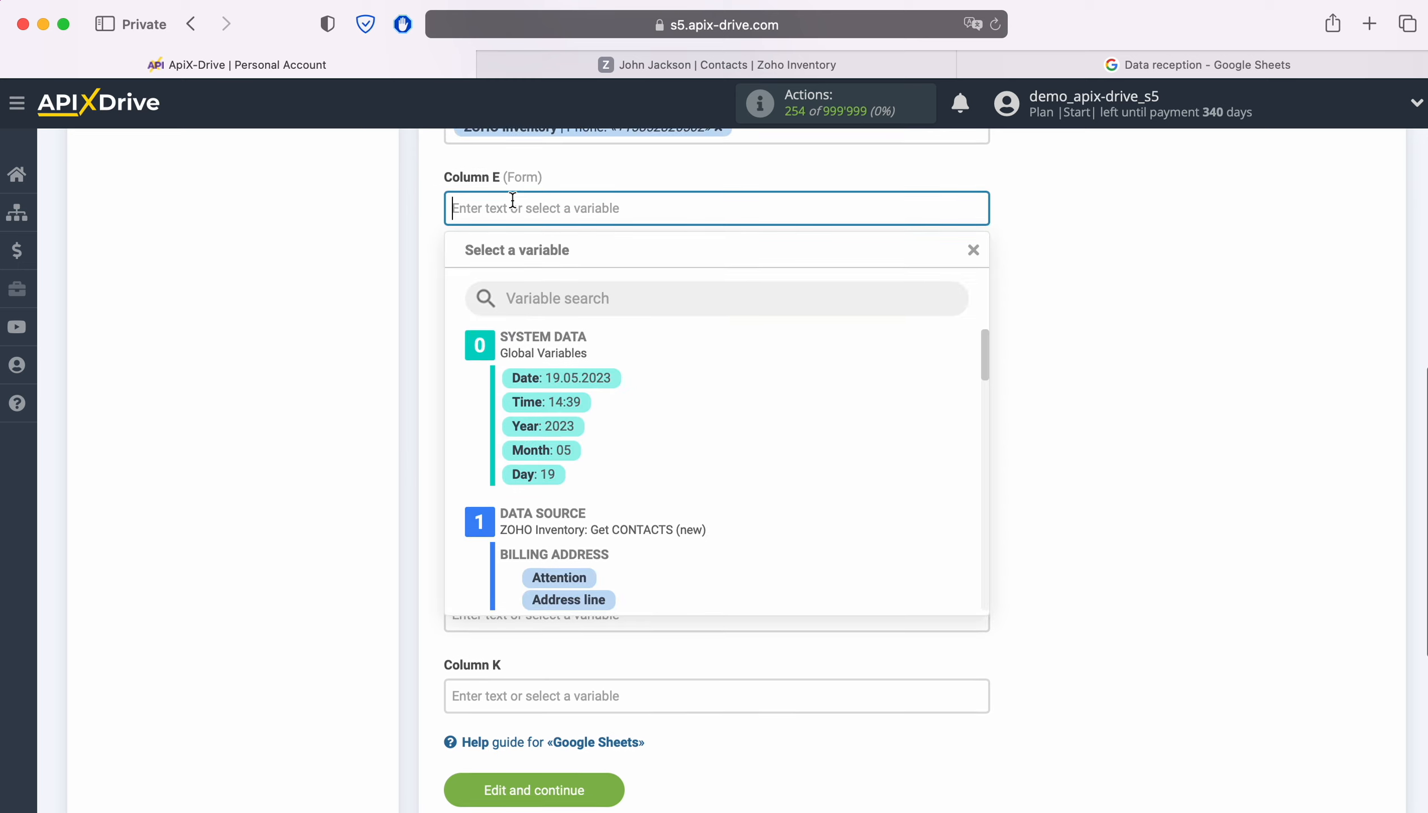
pyautogui.write('New Con')
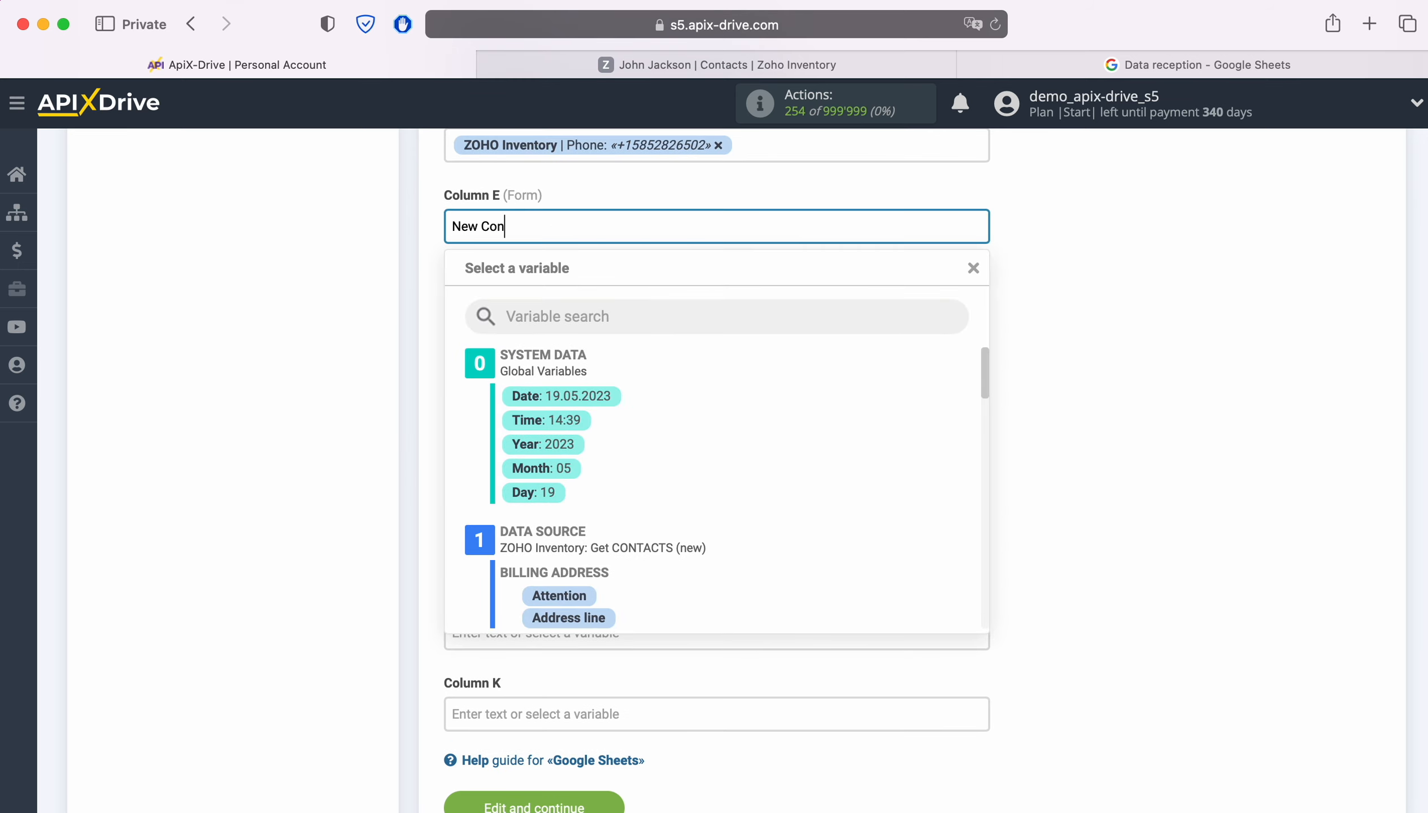
pyautogui.write('tact from Zoho Inventory')
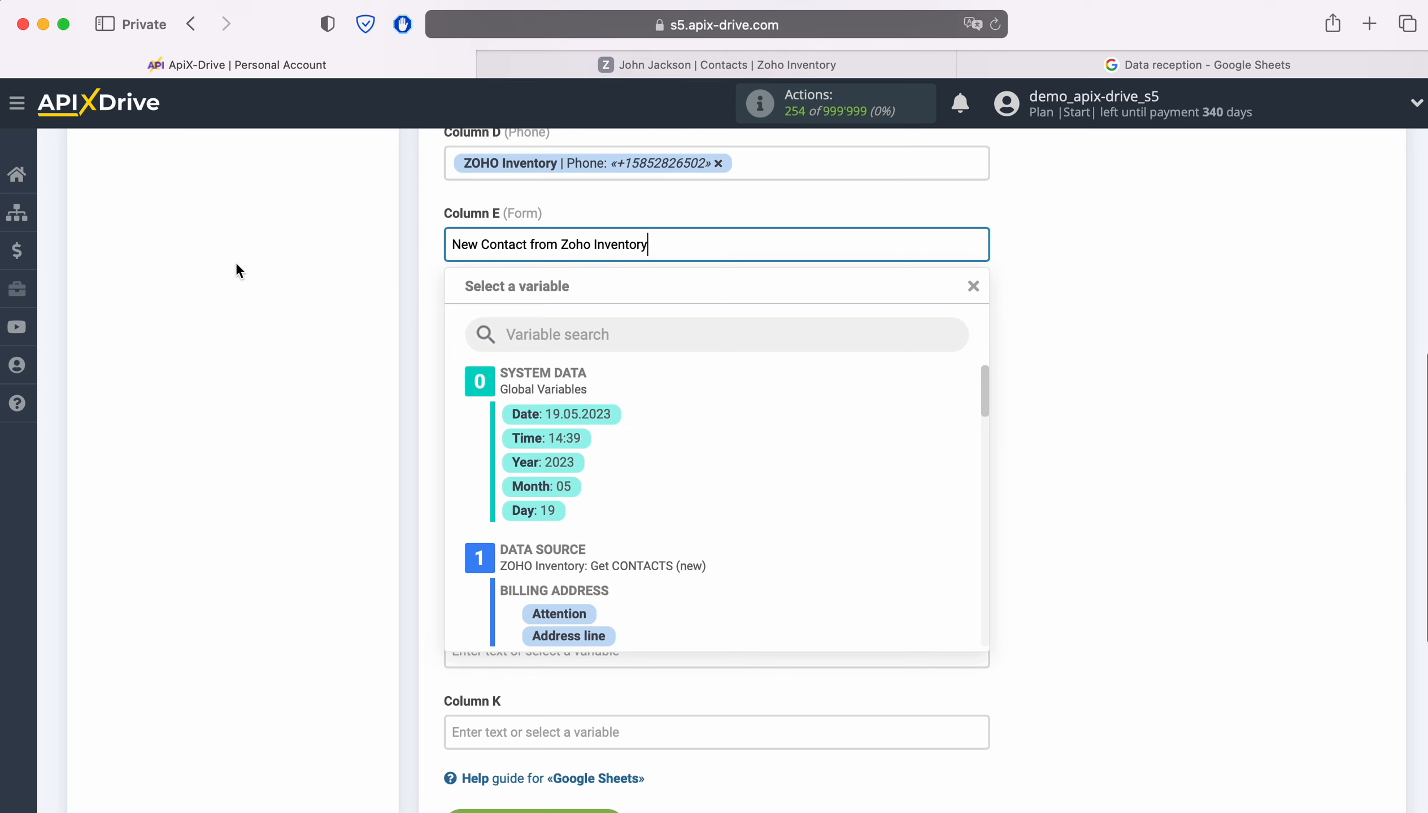
pyautogui.click(1057, 379)
pyautogui.scroll(-2, 1057, 378)
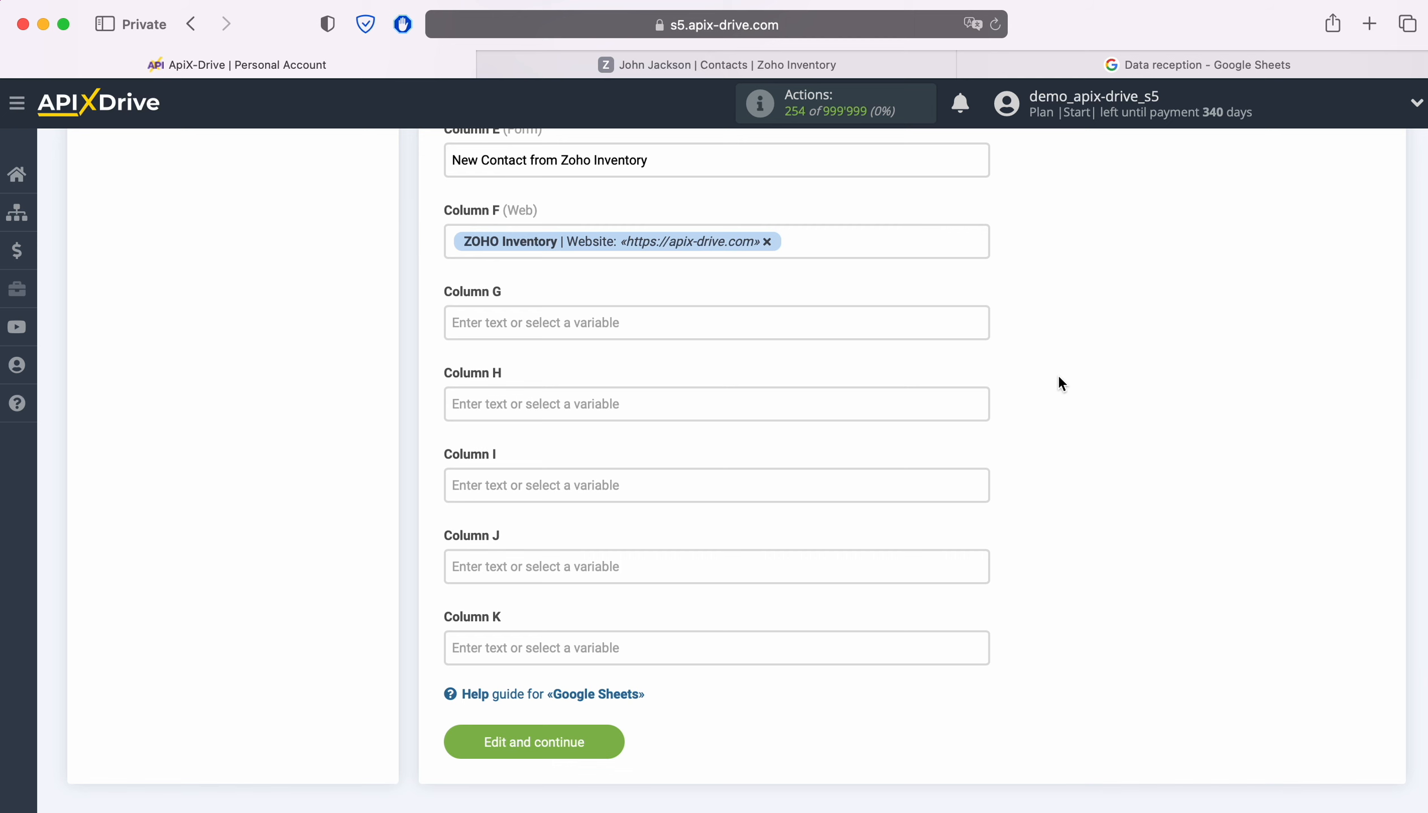
pyautogui.click(612, 736)
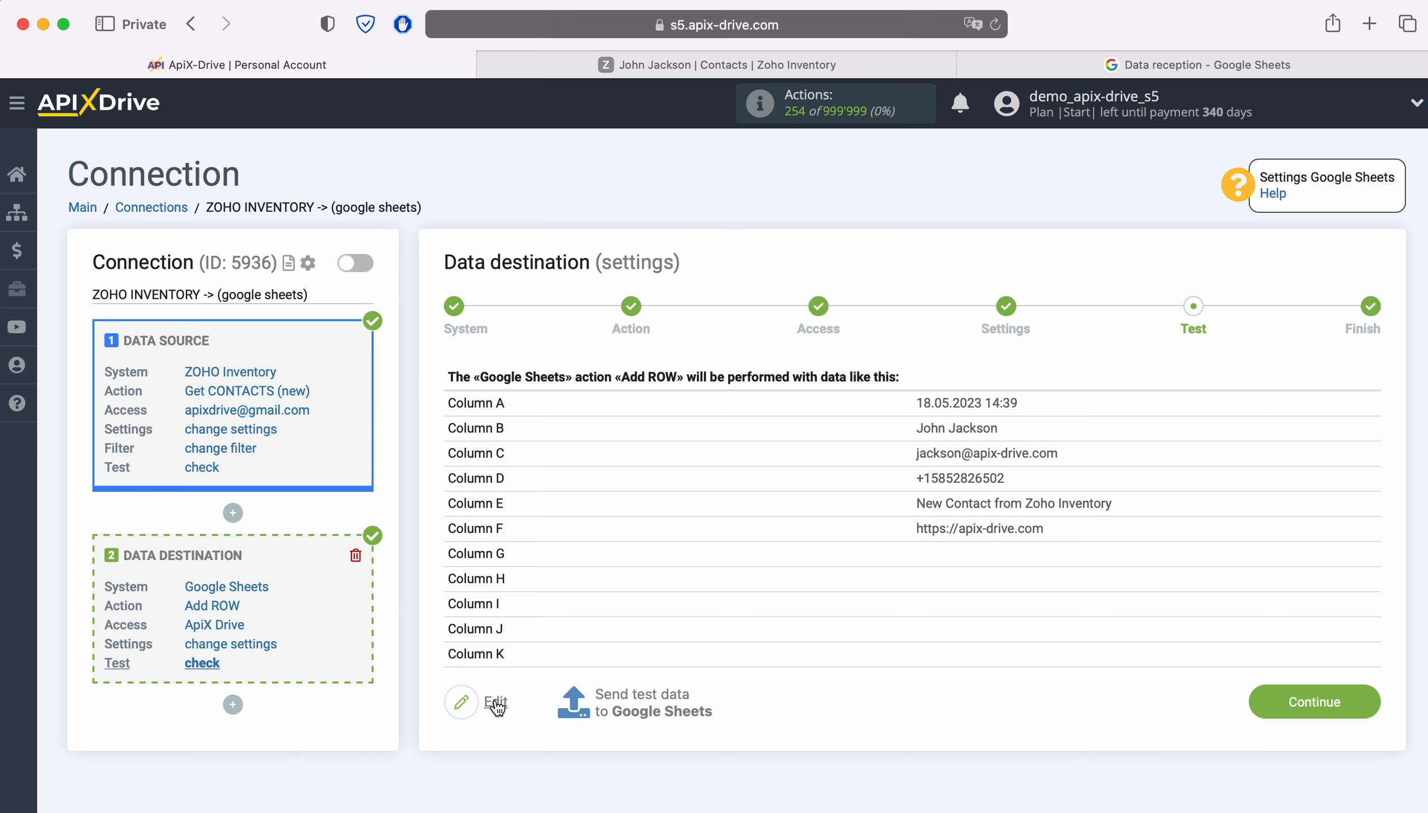
# Step: Send the test row to Google Sheets and switch to the spreadsheet to verify it
pyautogui.click(643, 697)
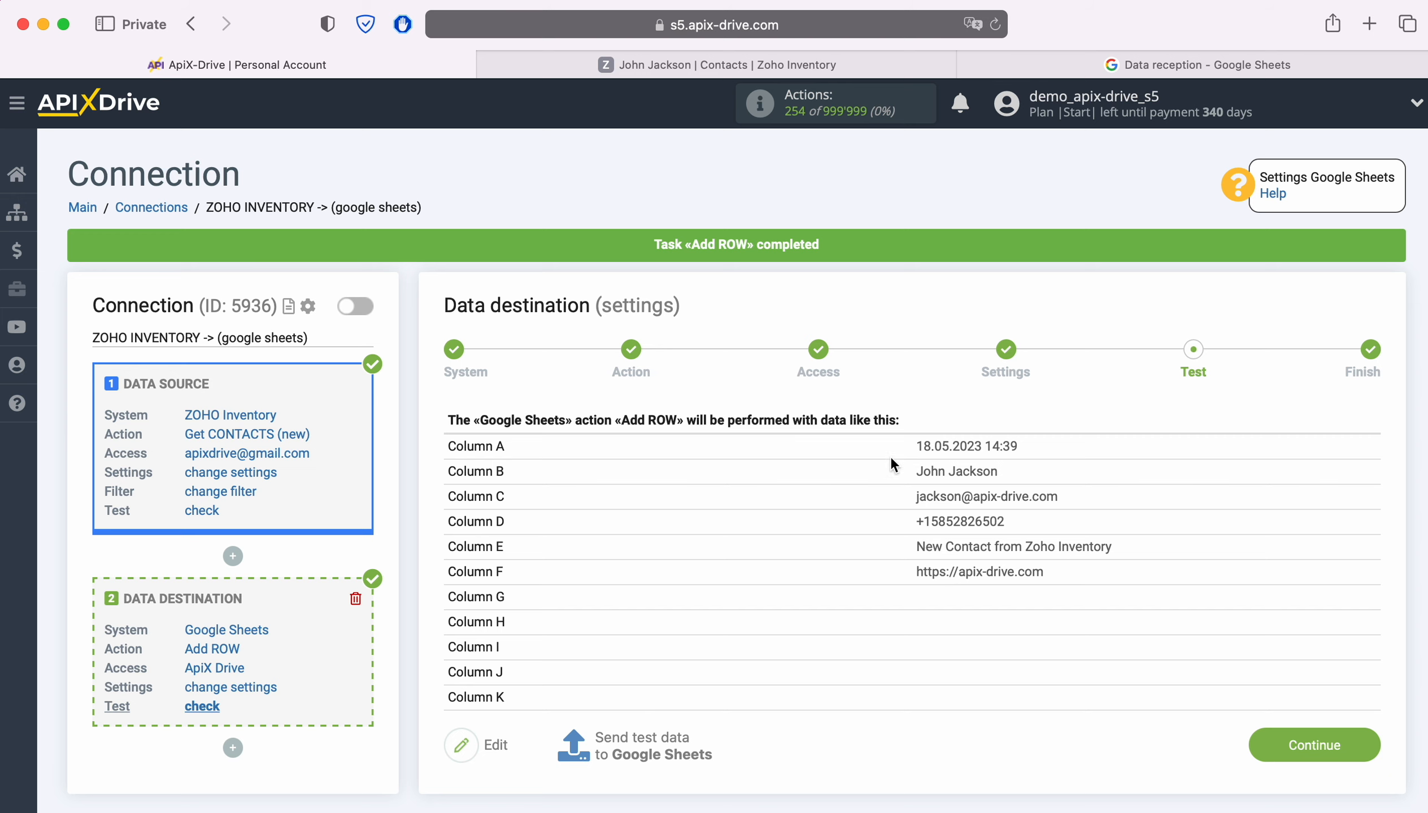
pyautogui.click(1007, 60)
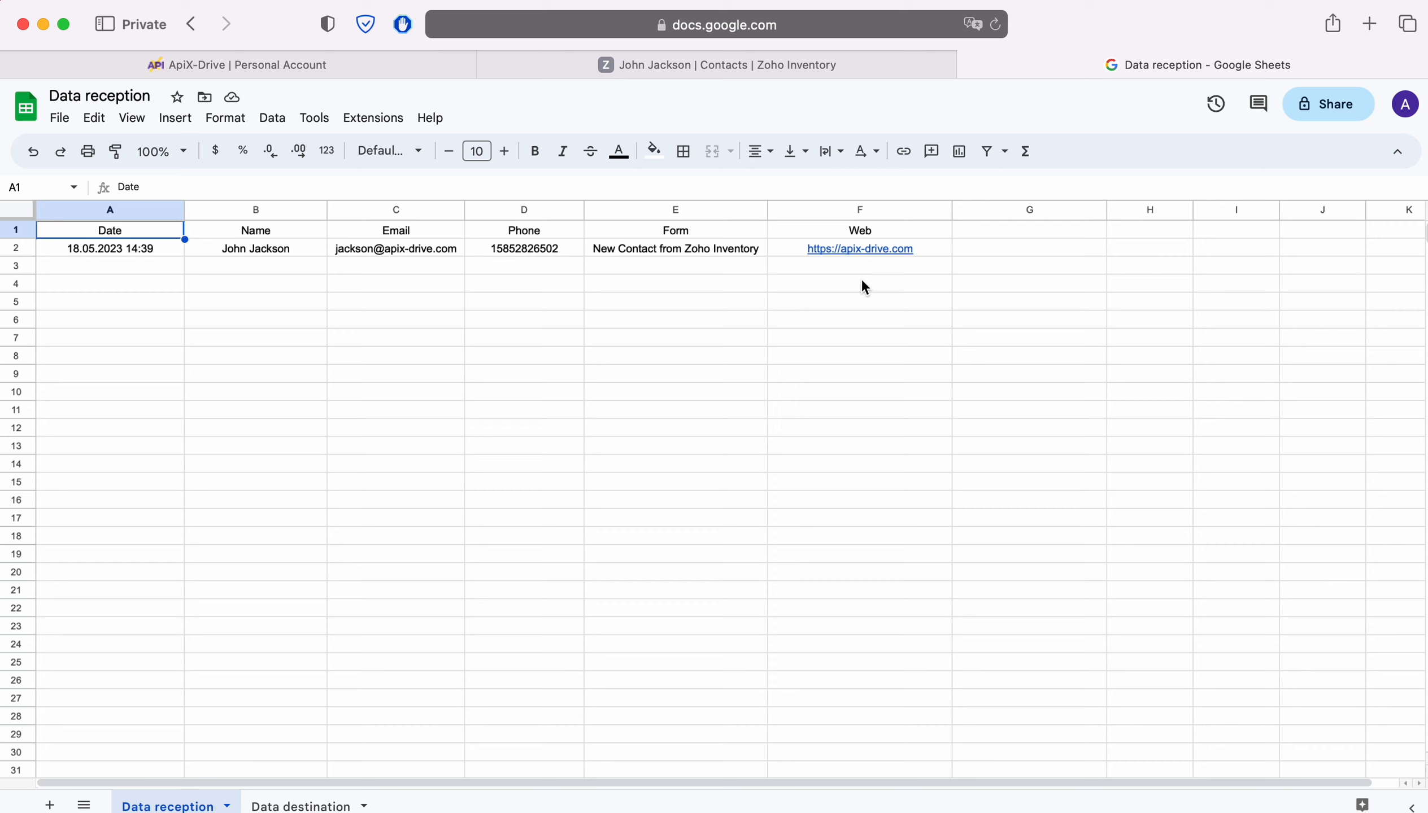
# Step: Confirm the Google Sheets test and enable auto update for the Zoho Inventory connection
pyautogui.click(408, 67)
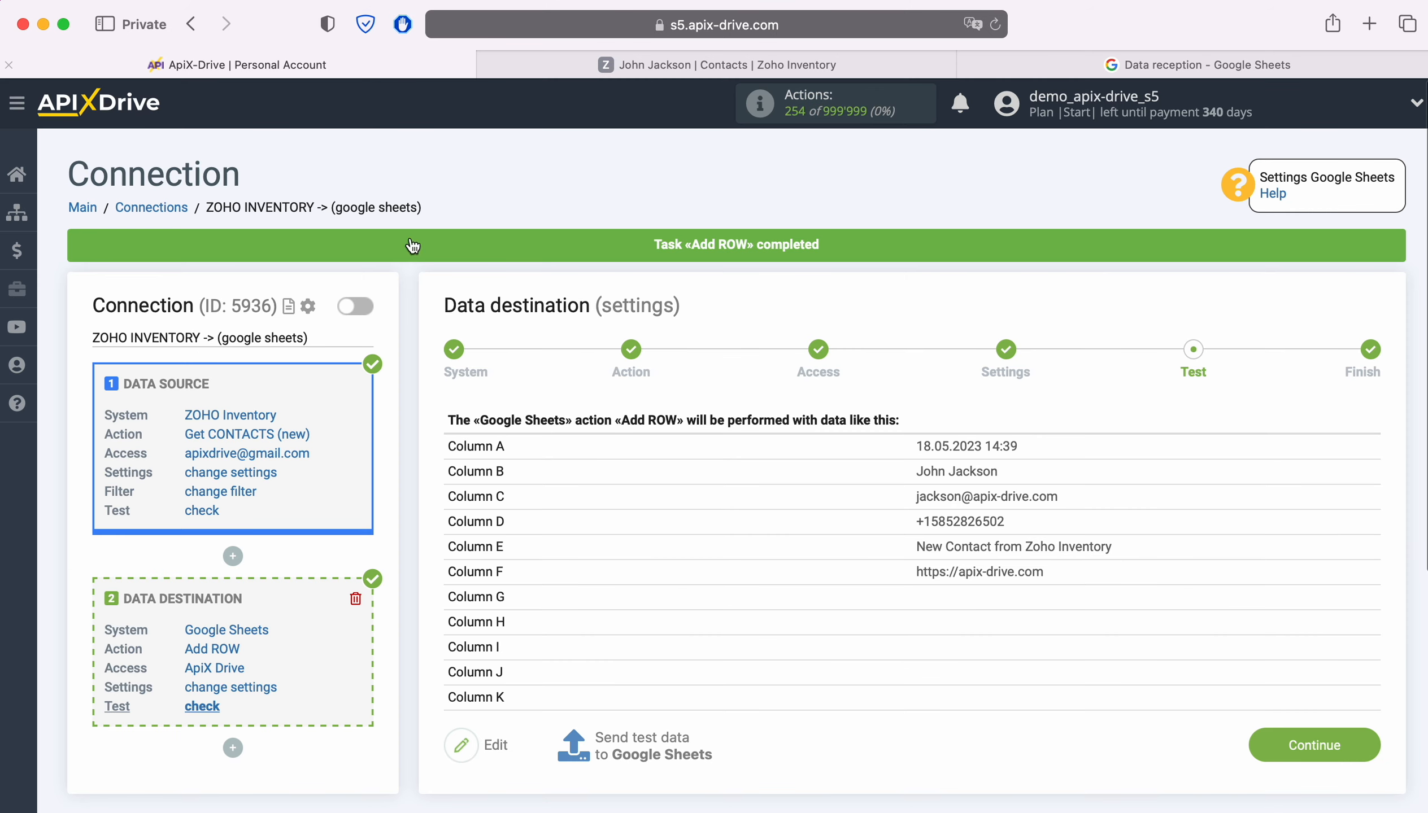
pyautogui.click(1366, 737)
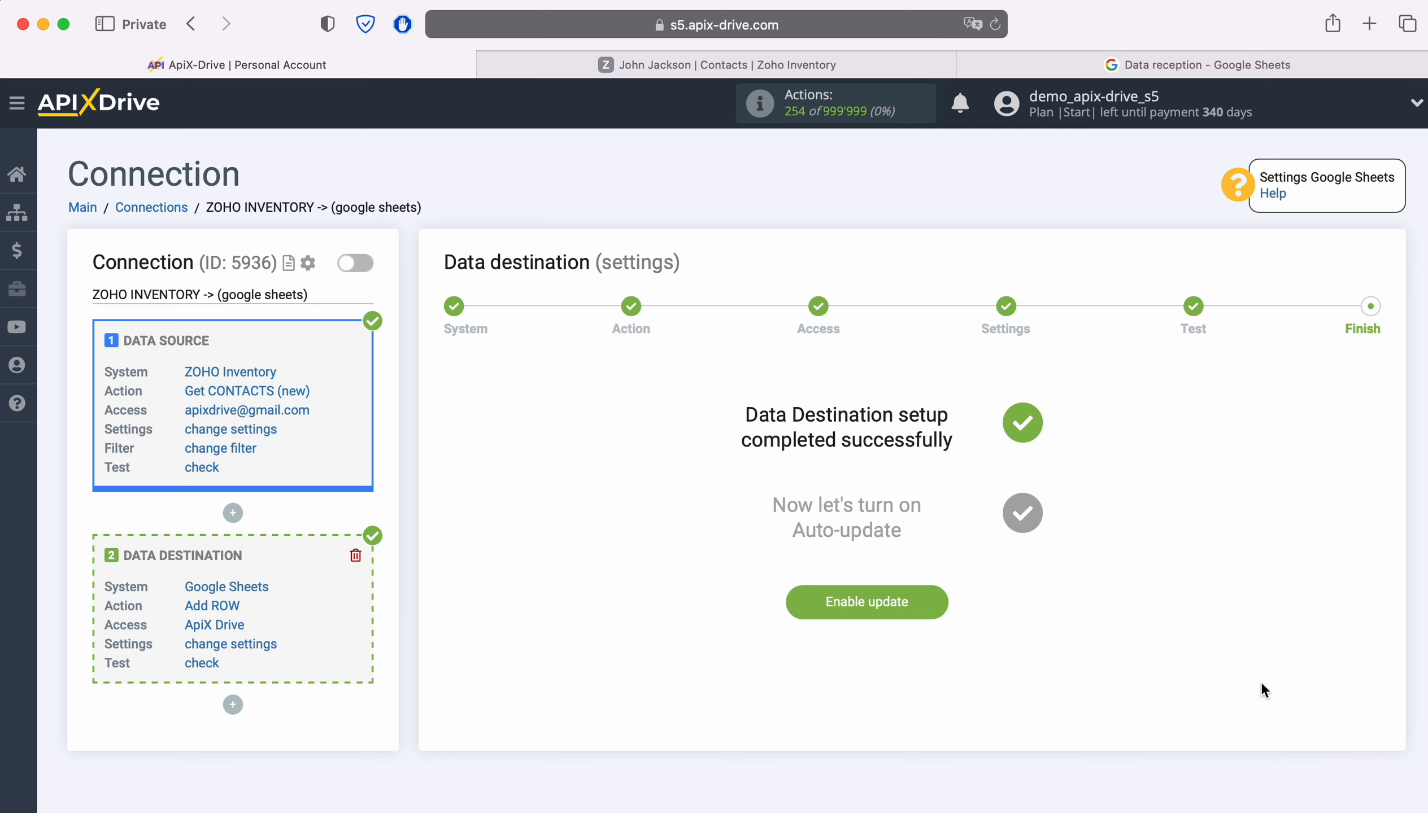
pyautogui.click(941, 602)
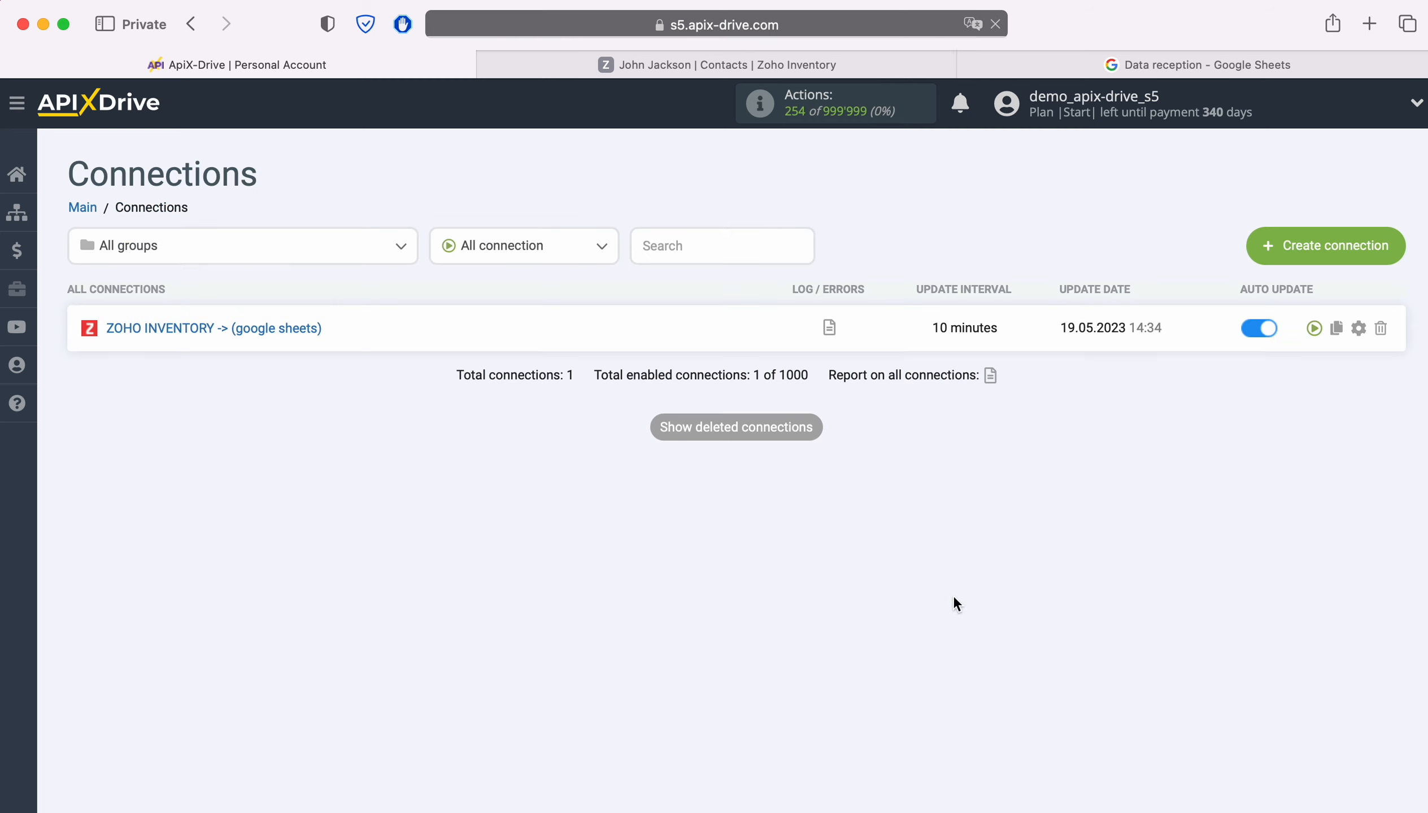
# Step: Change the connection's update interval from 10 to 5 minutes and save its settings
pyautogui.click(1359, 329)
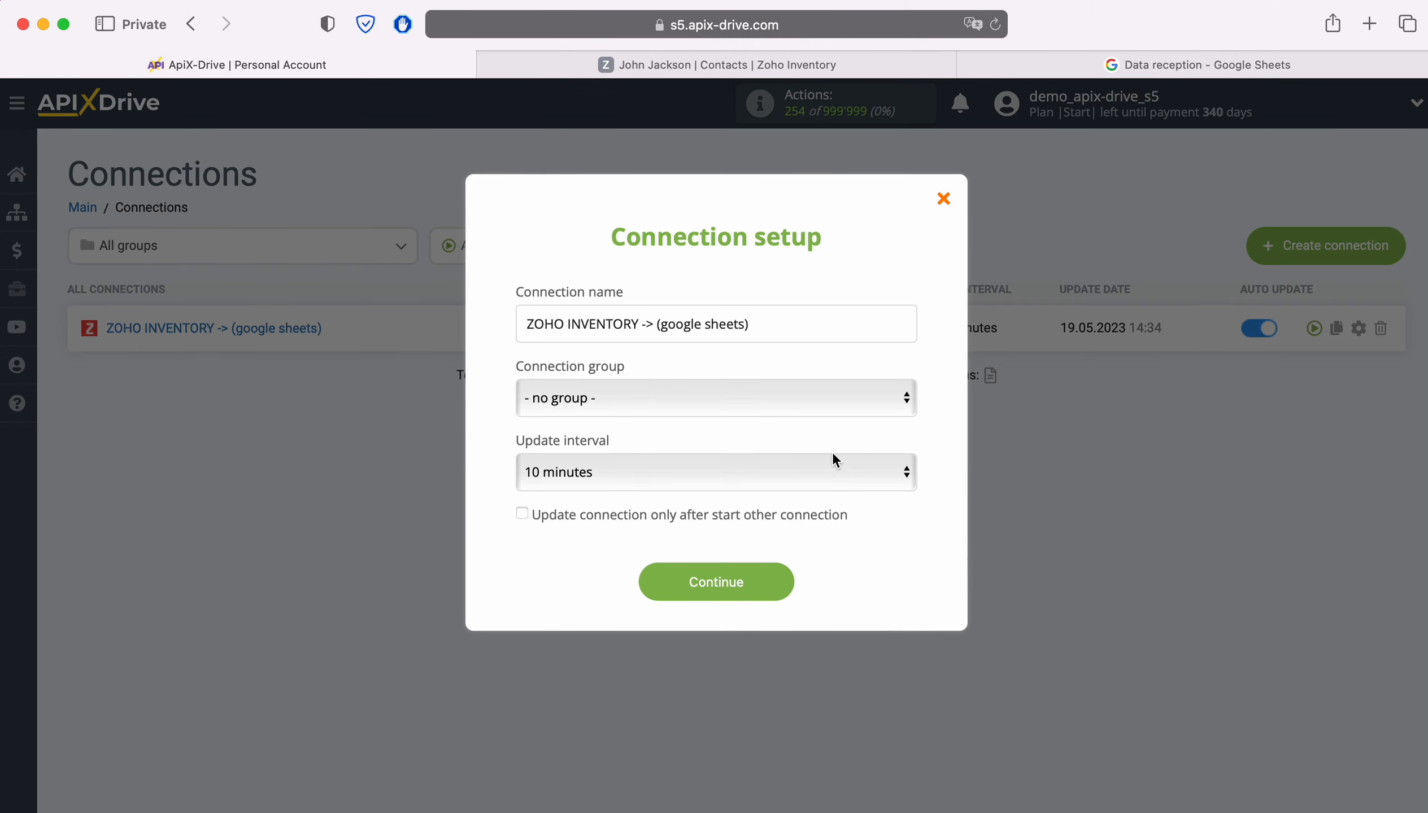
pyautogui.click(807, 471)
pyautogui.click(768, 445)
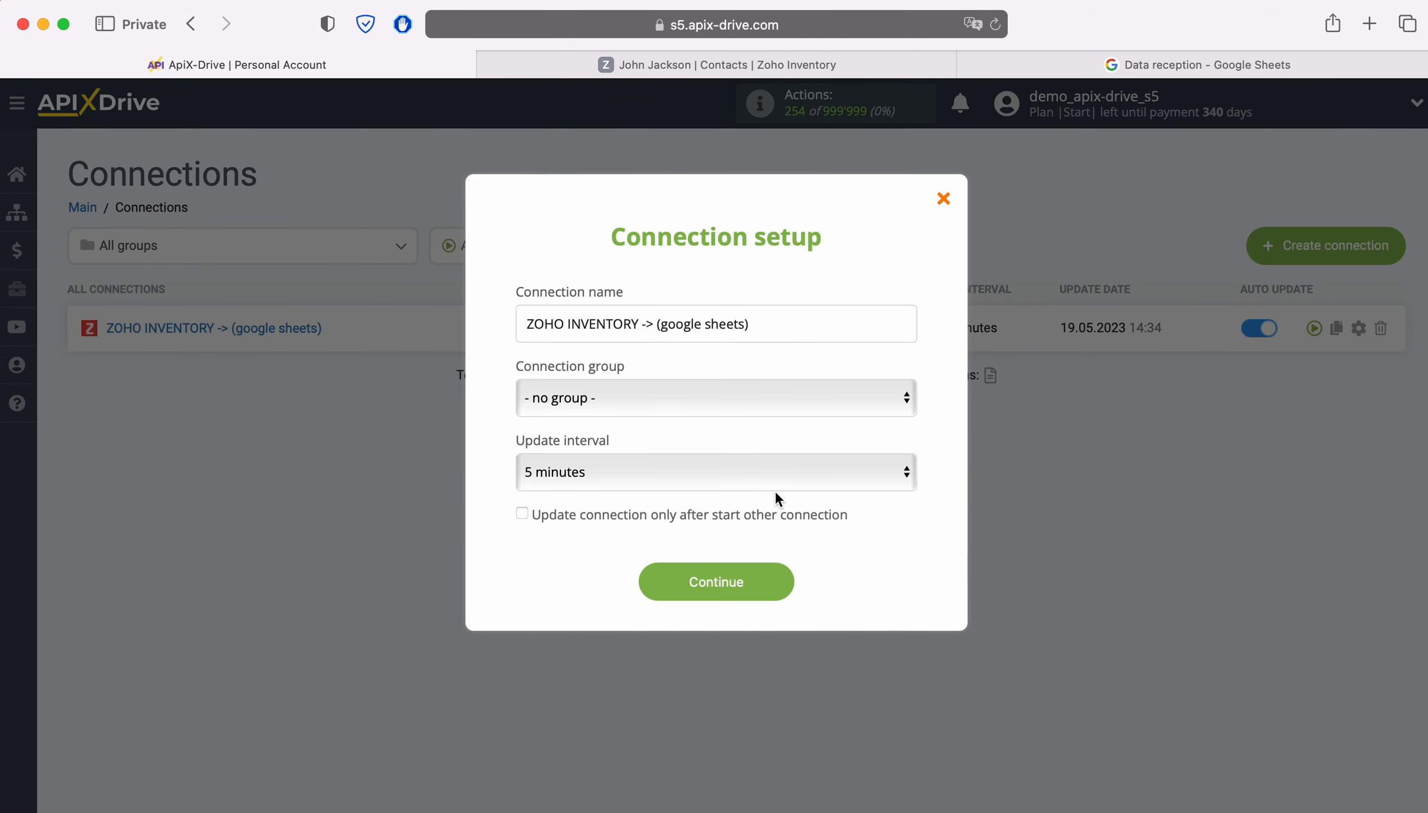
pyautogui.click(781, 579)
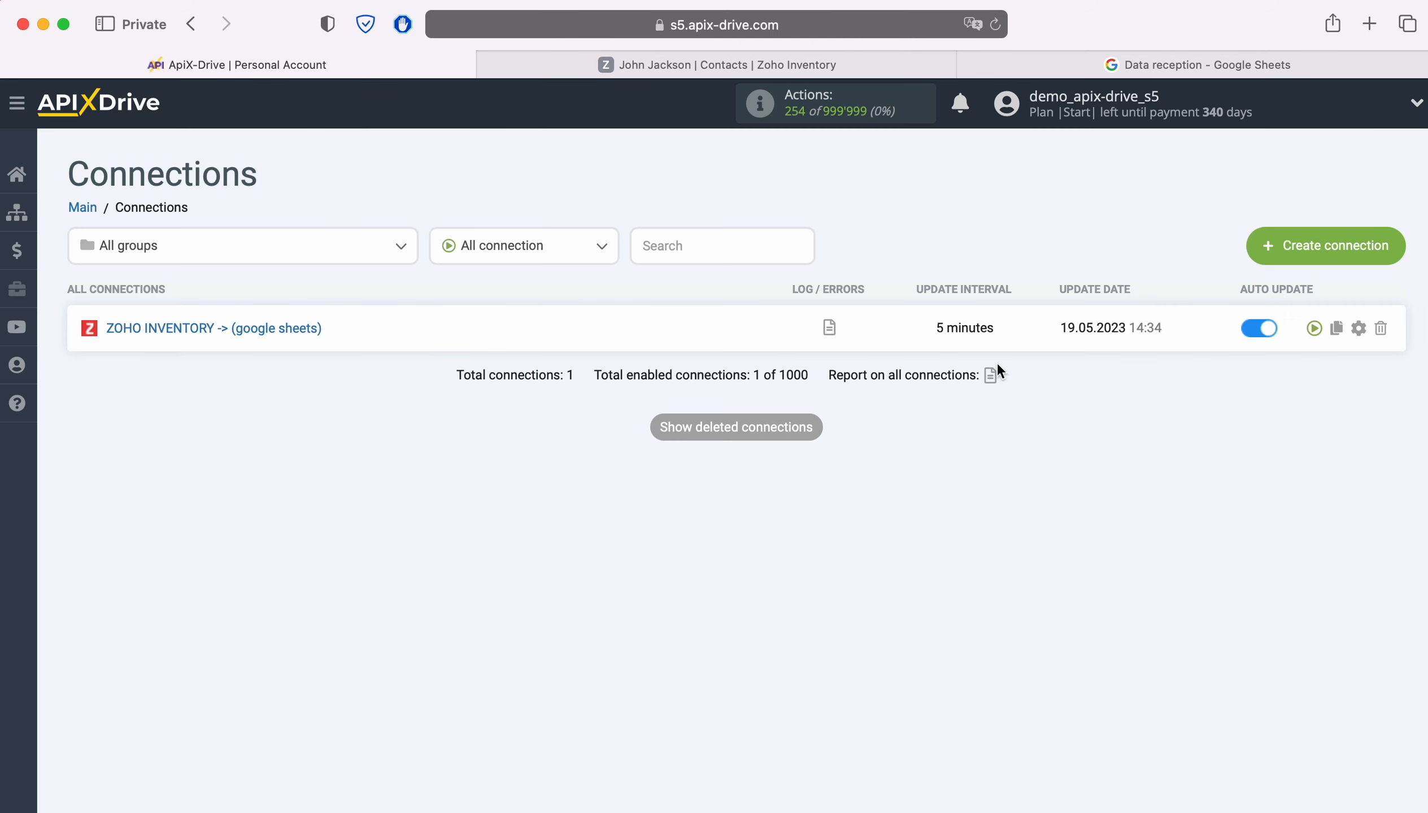